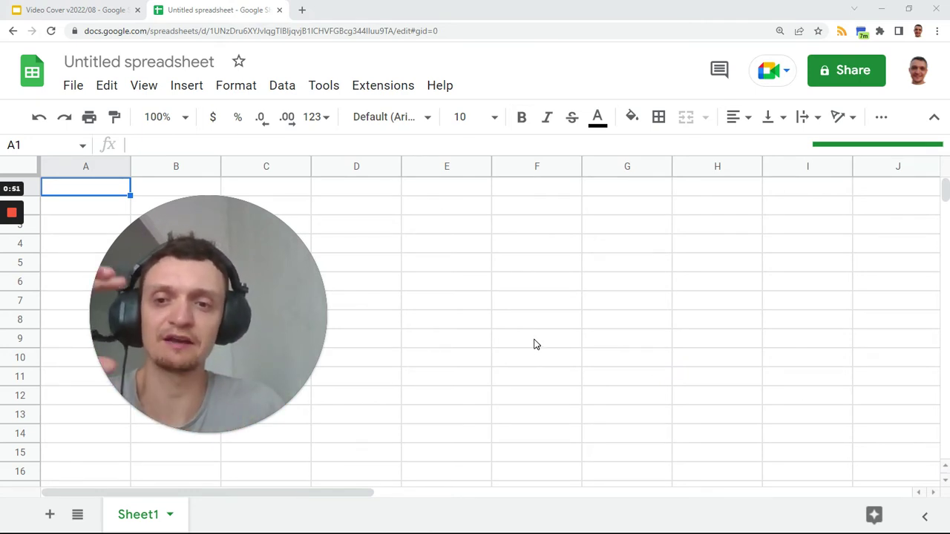
Step: Enter an empty =SEQUENCE() formula in A1, viewing the function's expanded help
mouse_move(10, 268)
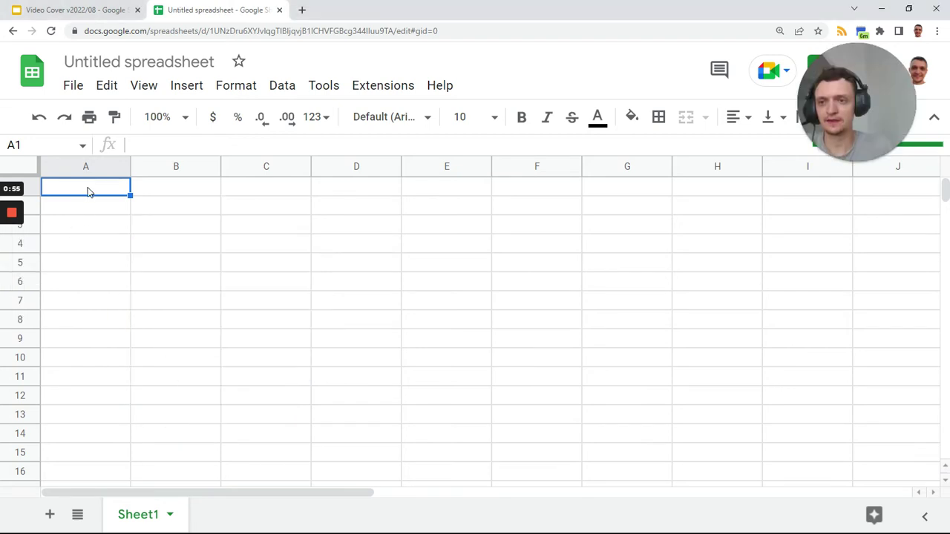
text(=)
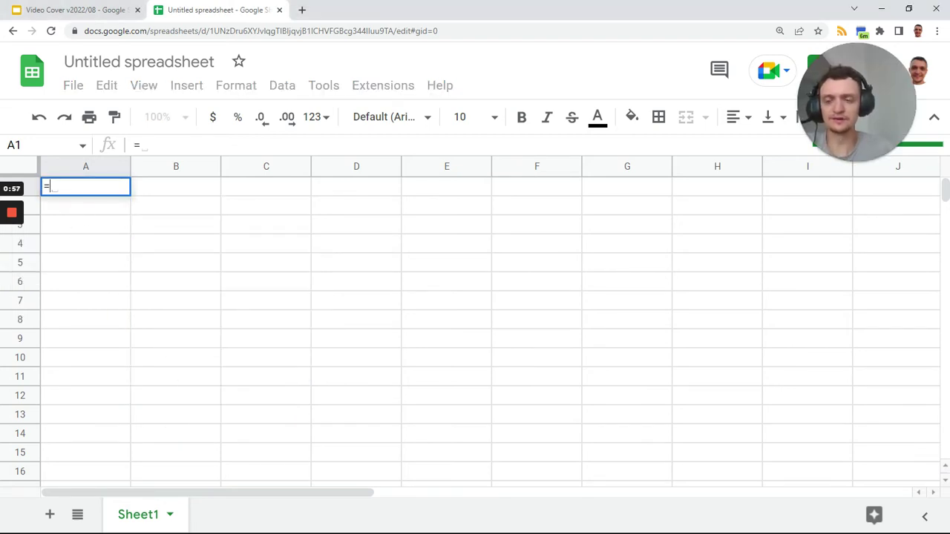
text(Se)
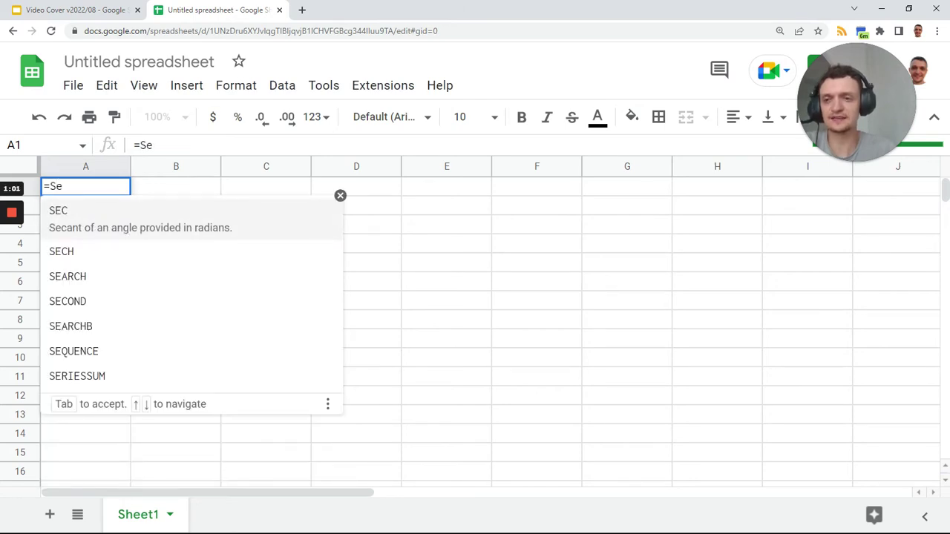
text(q)
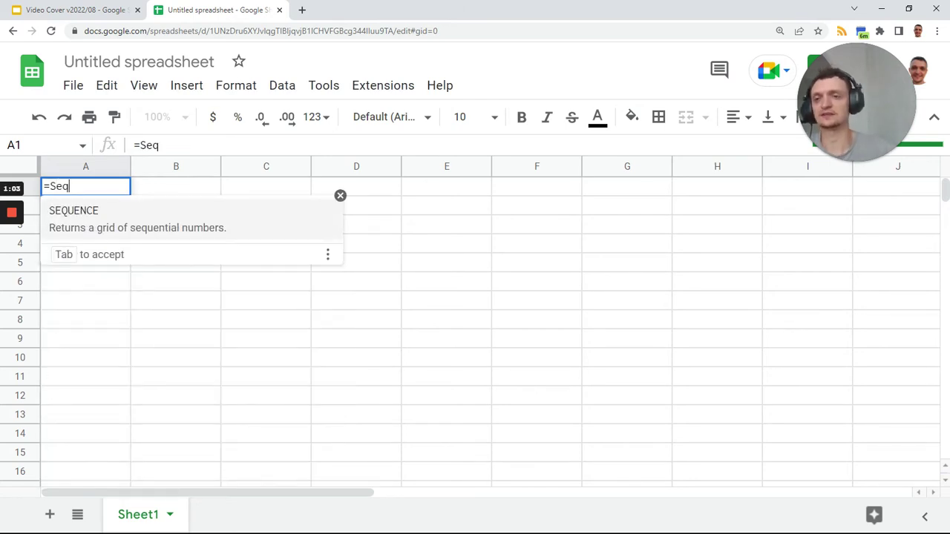
key(Tab)
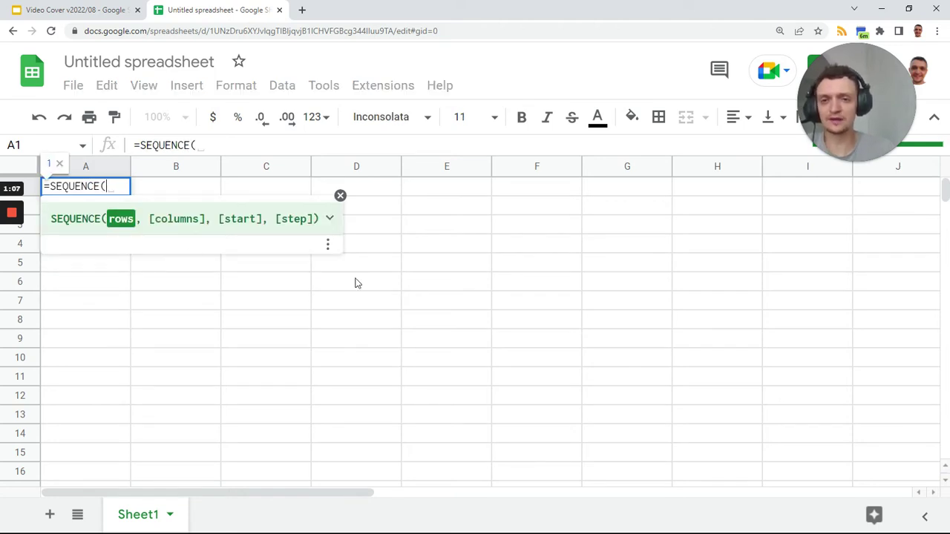
click(329, 222)
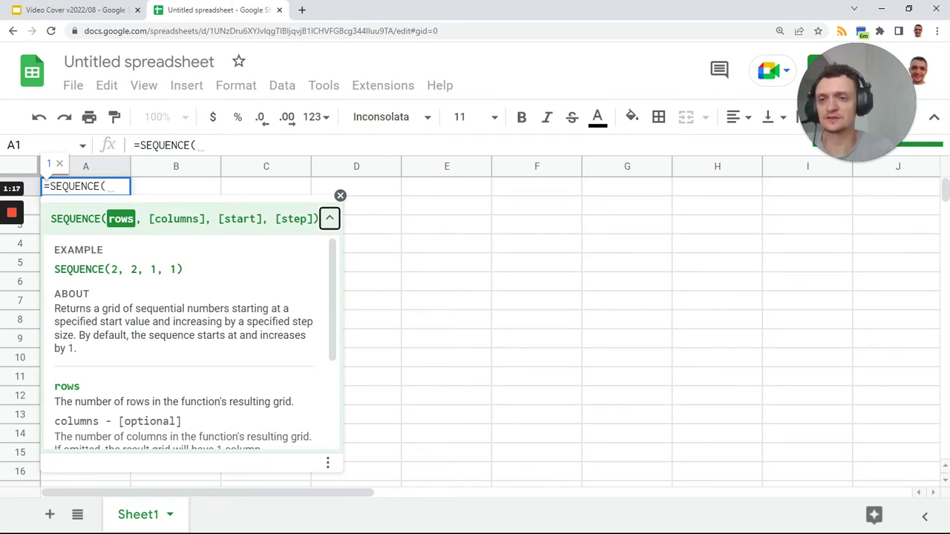
text())
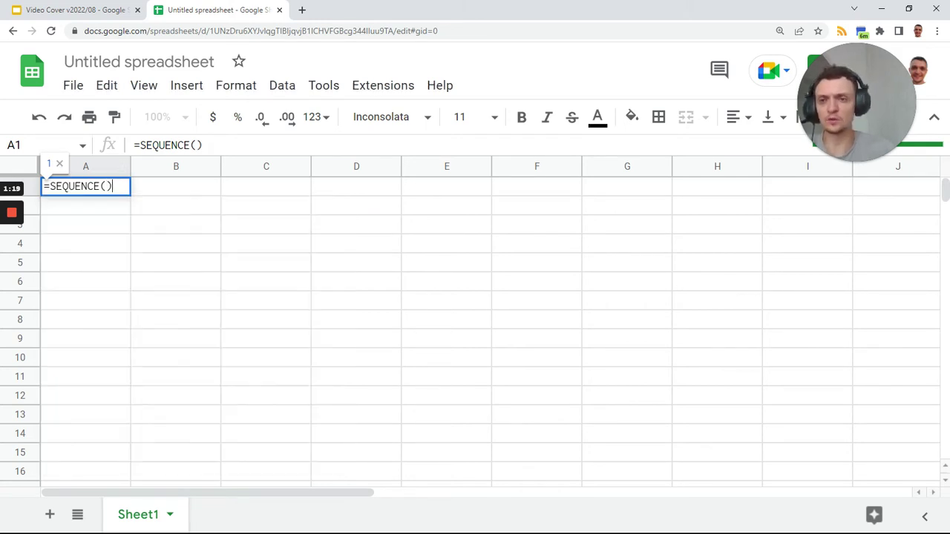
key(Return)
click(112, 188)
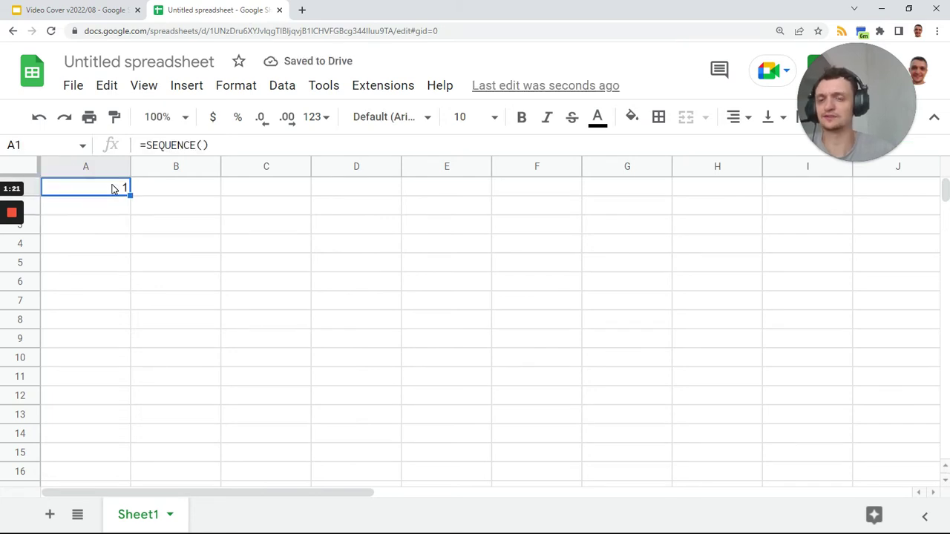
Step: Change A1 to =SEQUENCE(5) and select the resulting numbers 1–5 in A1:A5
click(201, 144)
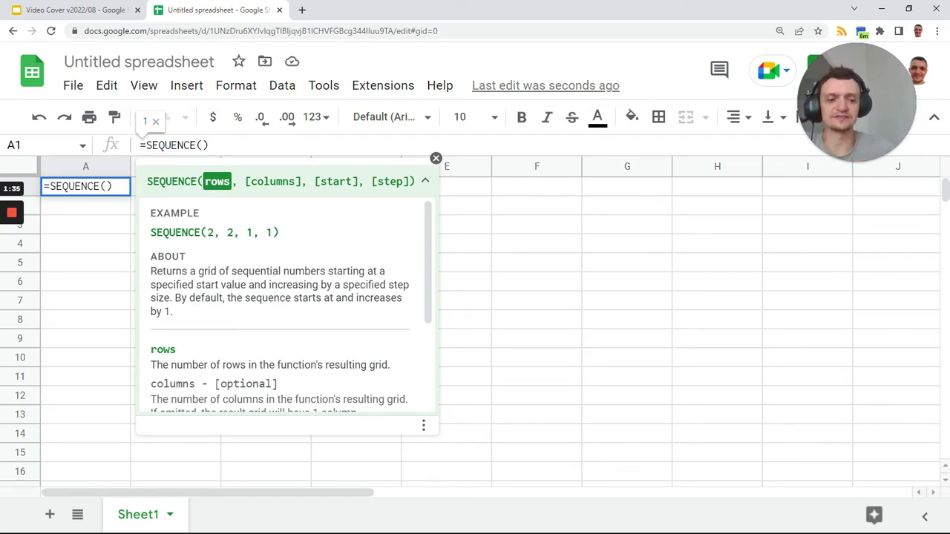
text(5)
key(Return)
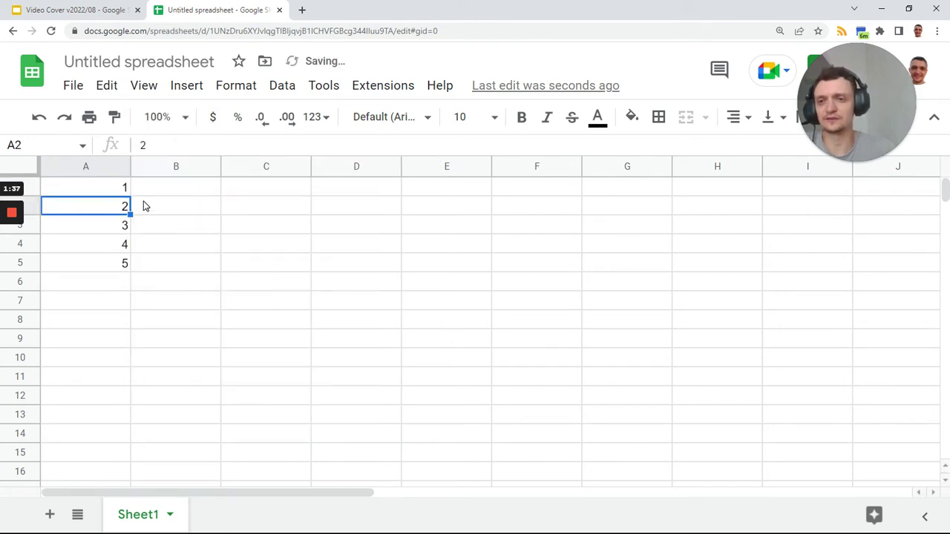
drag(119, 192, 120, 270)
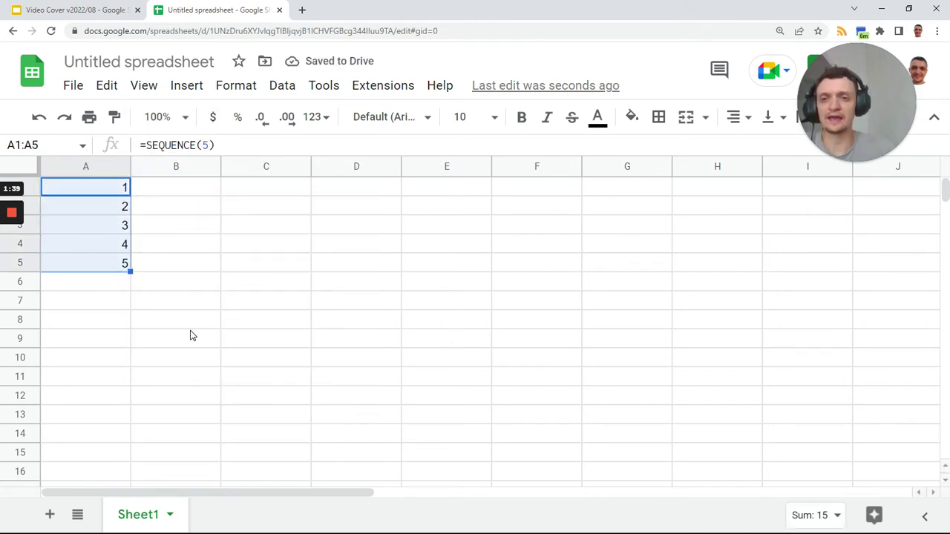
Step: Enter the formula ="Name"&A1 in cell B1
click(194, 193)
text(=Name)
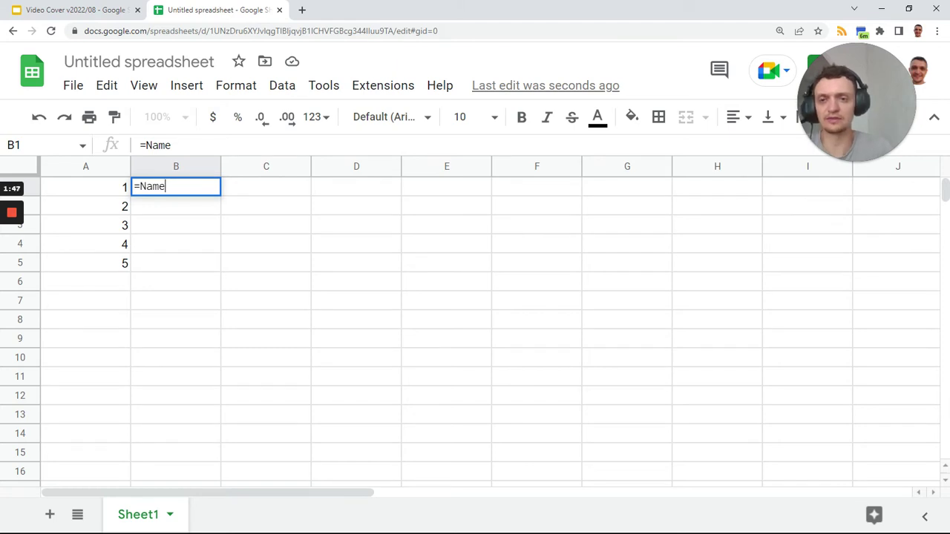
key(ctrl+shift+Left)
text("Name)
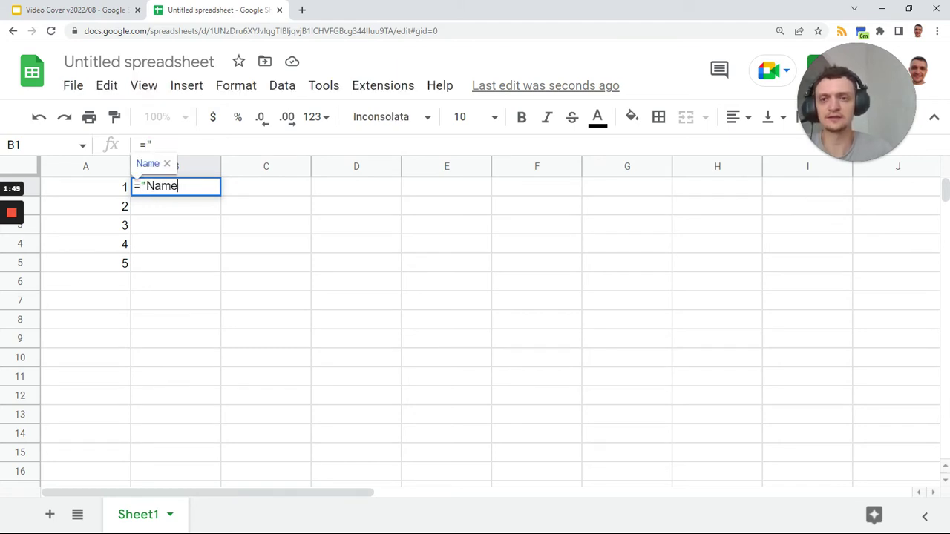
text("&)
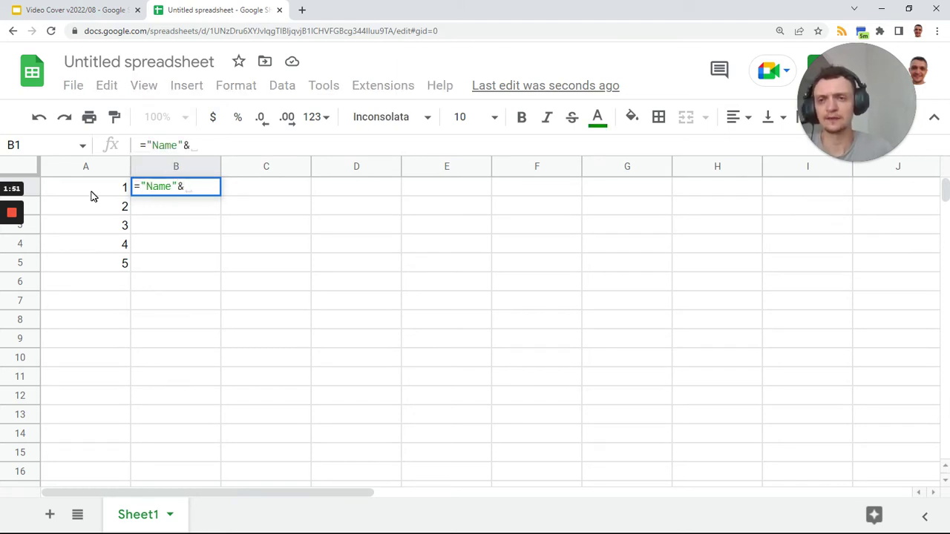
click(92, 195)
key(Tab)
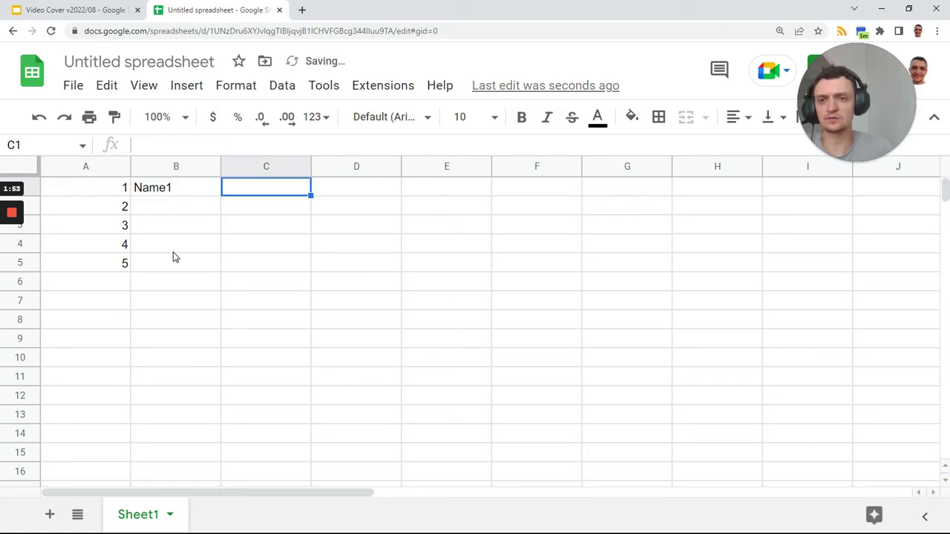
Step: Fill the formula down to B5, then paste B1:B5 back as plain values Name1–Name5
drag(176, 187, 176, 267)
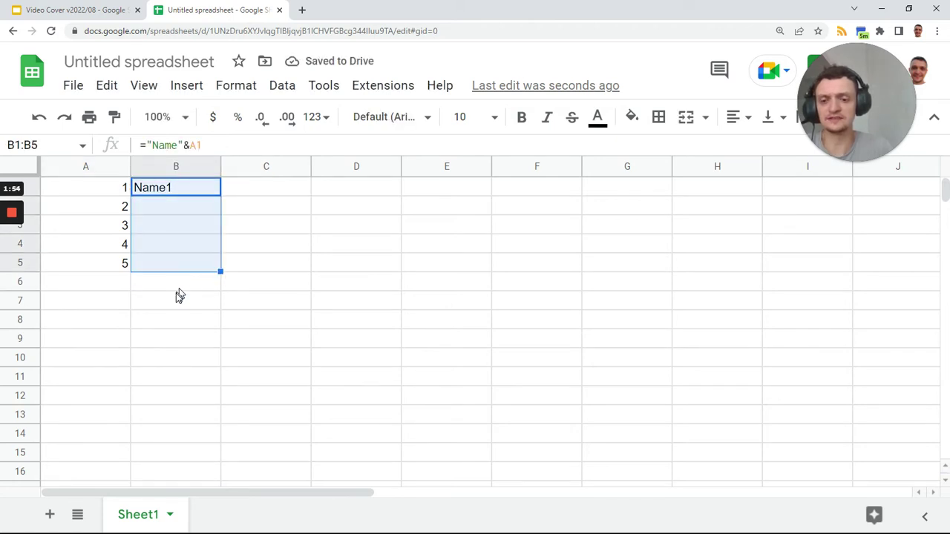
key(ctrl+d)
key(ctrl+c)
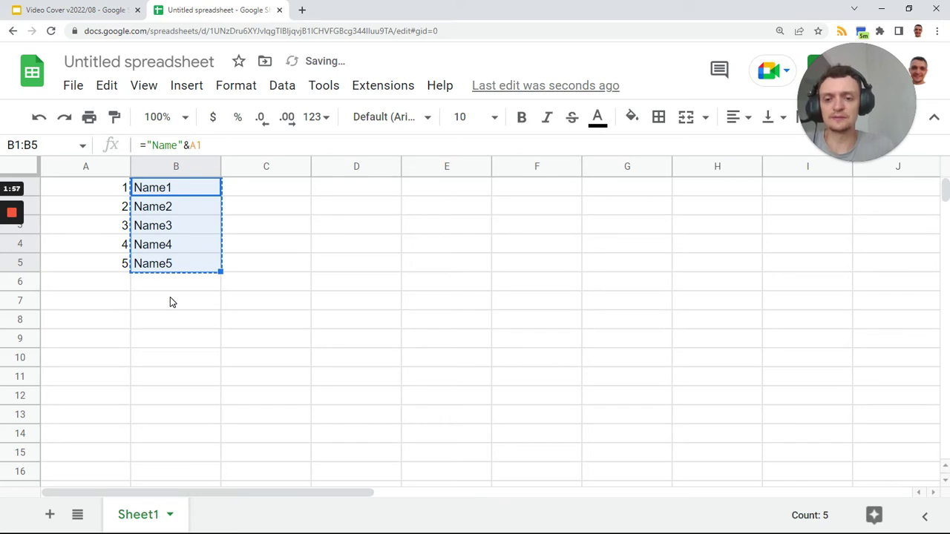
key(ctrl+shift+v)
click(167, 189)
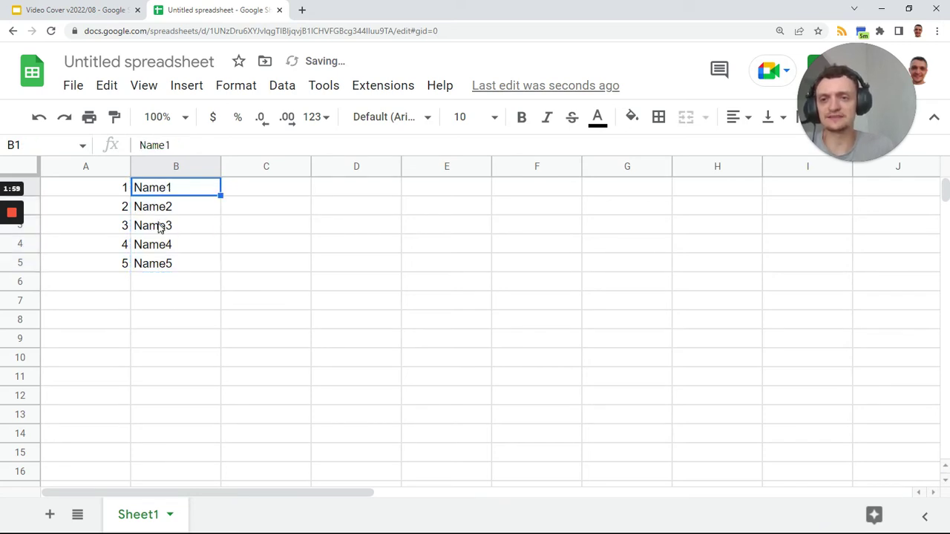
click(159, 228)
click(159, 264)
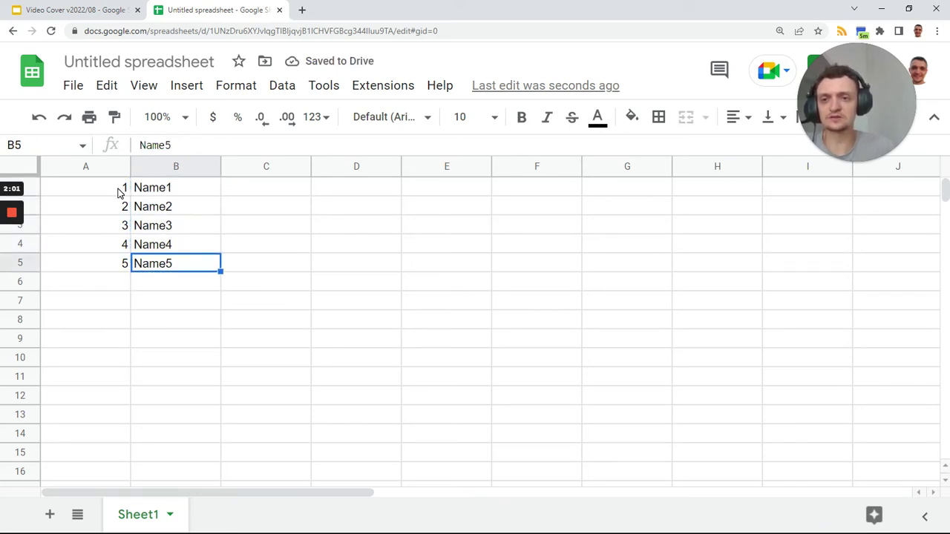
click(119, 191)
click(166, 191)
click(104, 193)
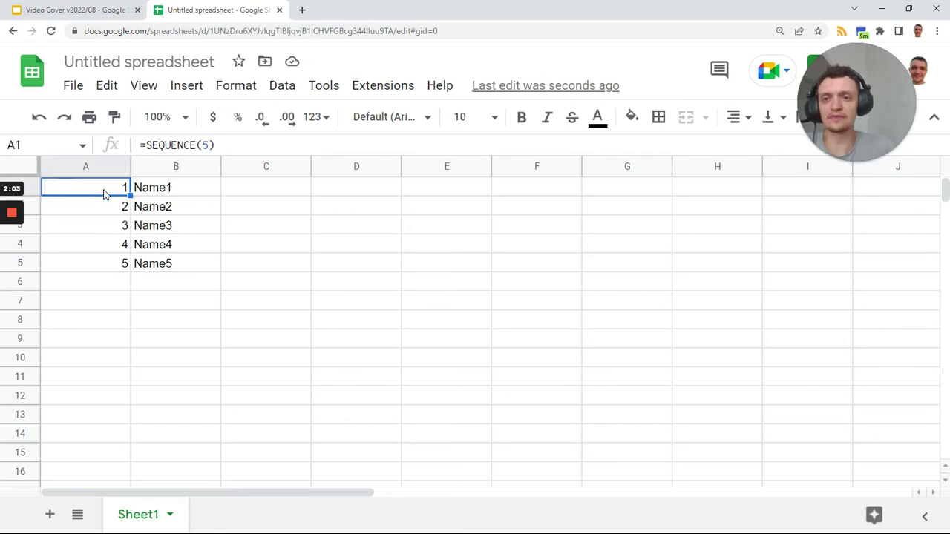
Step: Delete A1's SEQUENCE formula, keeping the names in B1:B5
key(Delete)
drag(163, 189, 174, 276)
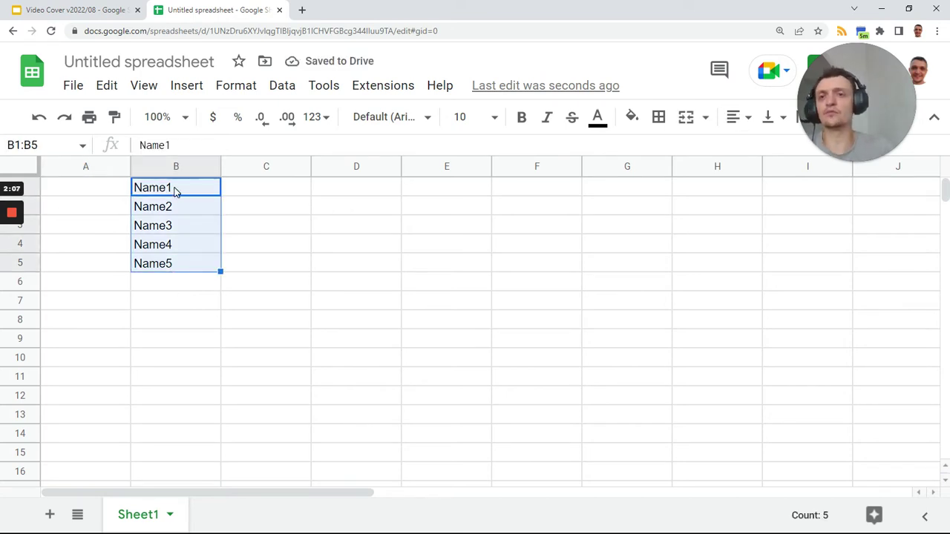
drag(175, 192, 171, 274)
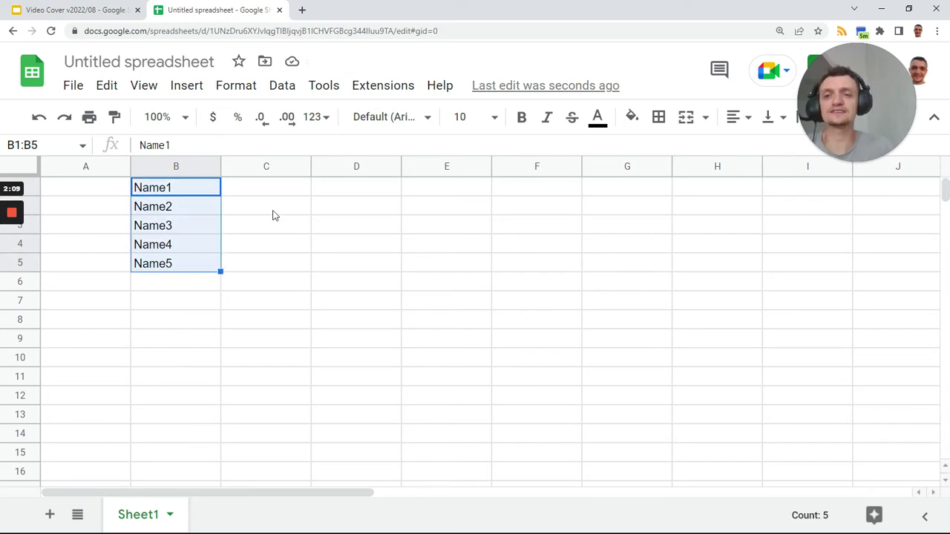
Step: Enter =COUNTA(B1:B) in C1 to count the names, declining the autofill suggestion
click(294, 192)
text(=counta)
key(Tab)
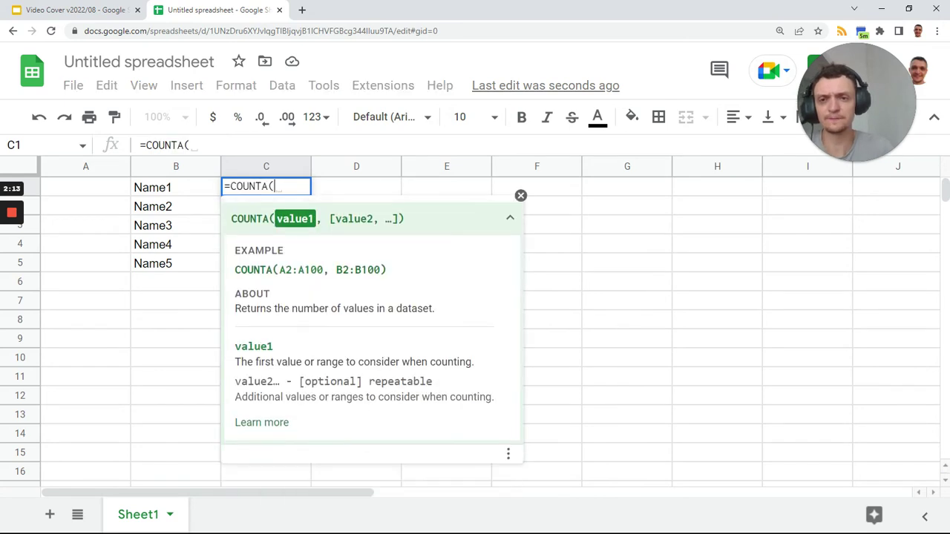
drag(178, 189, 178, 261)
key(Return)
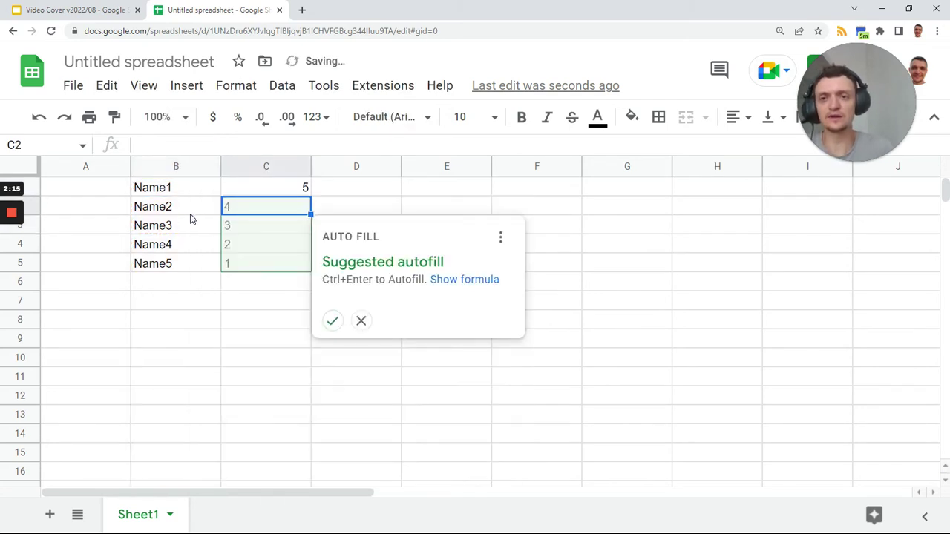
click(360, 321)
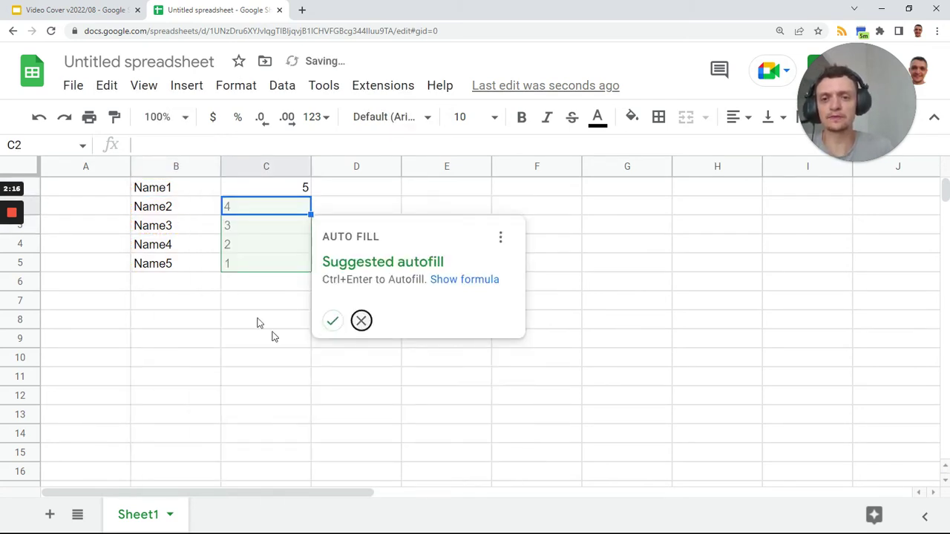
Step: Review C1's COUNTA formula showing 5 and the empty cells below it
click(295, 189)
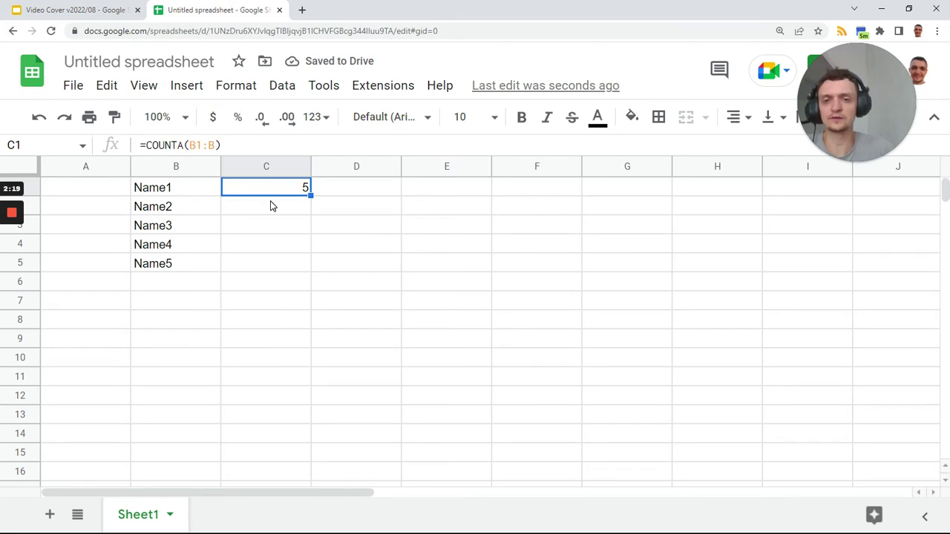
drag(270, 210, 267, 265)
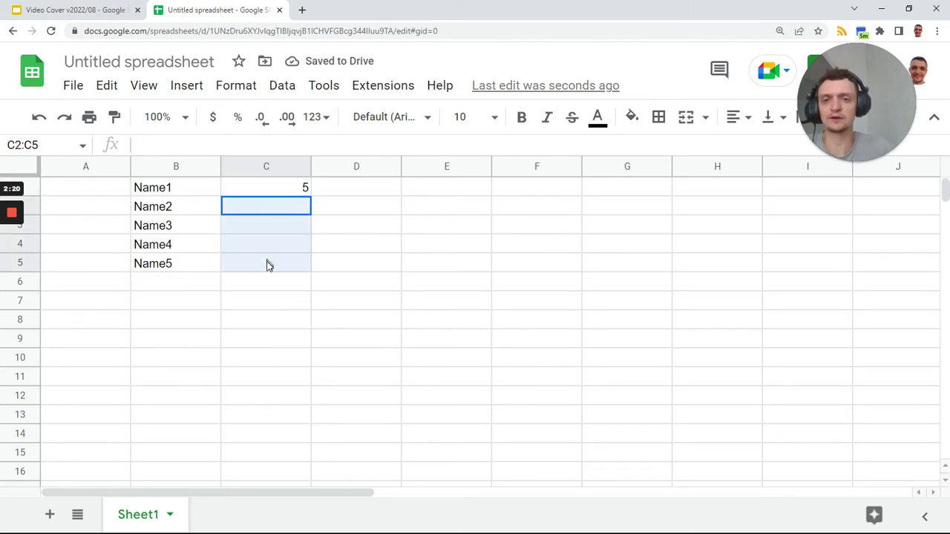
click(269, 190)
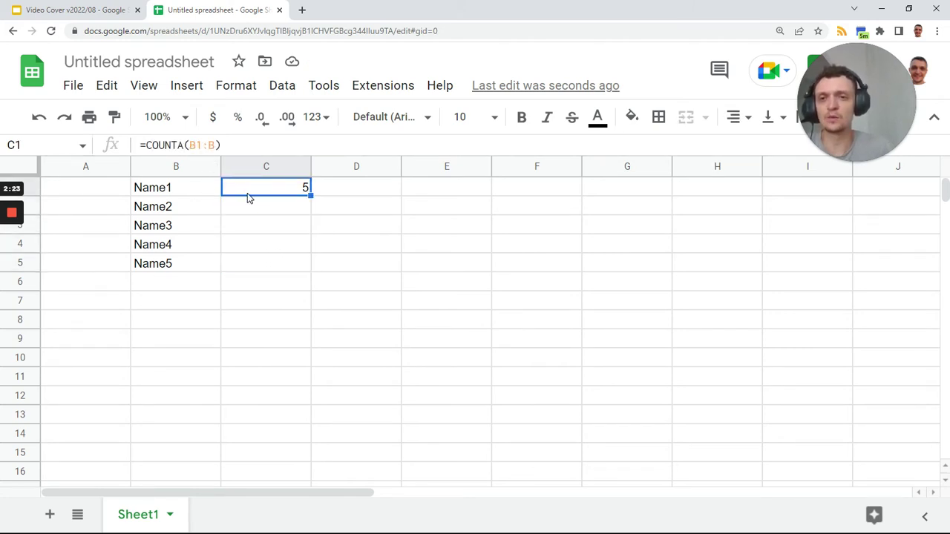
key(Return)
key(Tab)
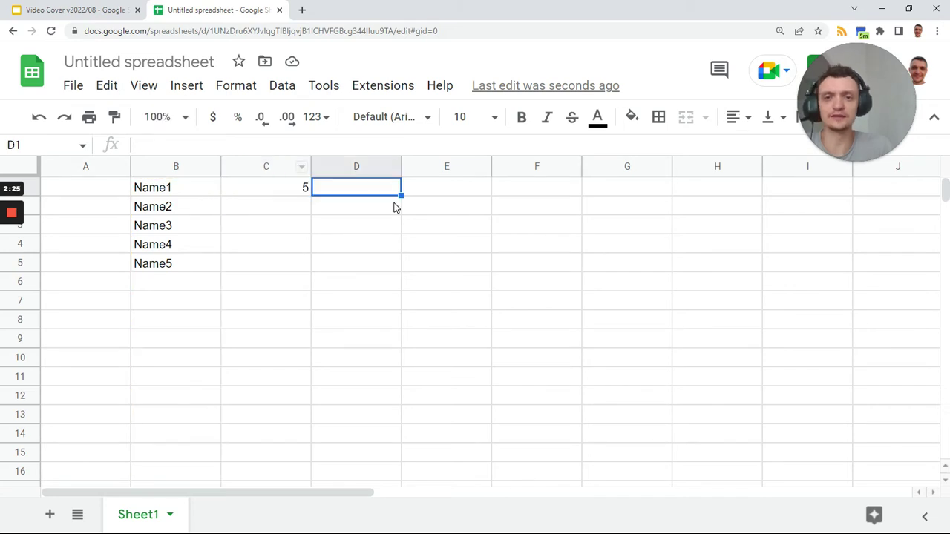
Step: Enter the array formula ={SEQUENCE(C1),B1:B5} in E1
click(438, 193)
text(=)
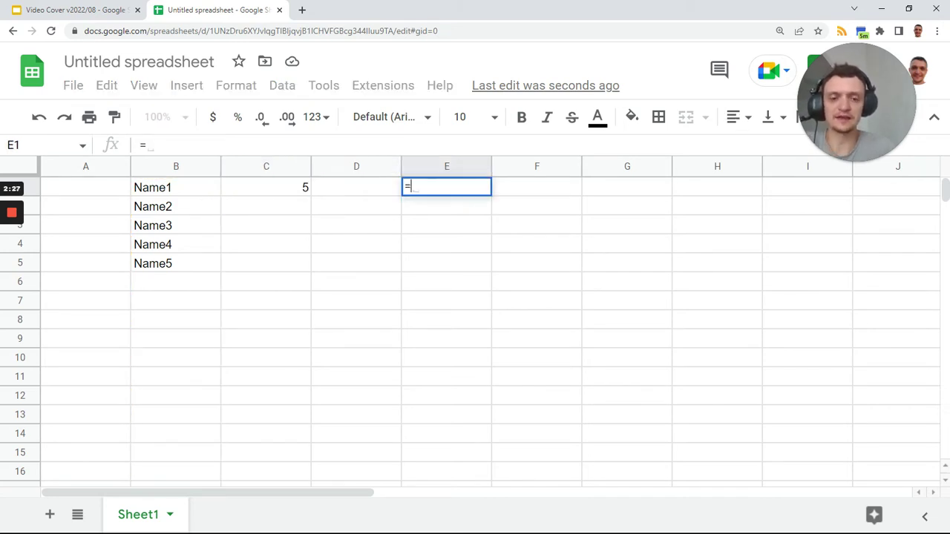
text({seq)
key(Tab)
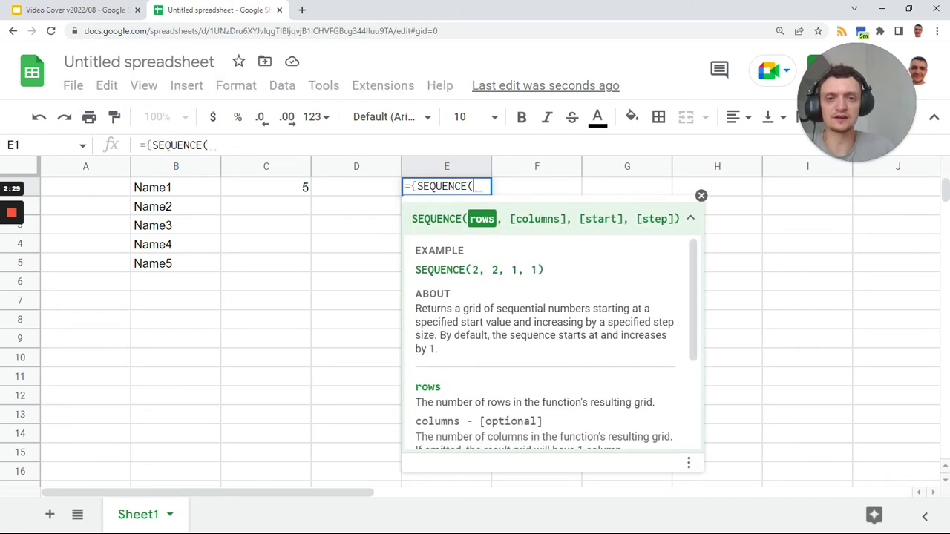
click(414, 187)
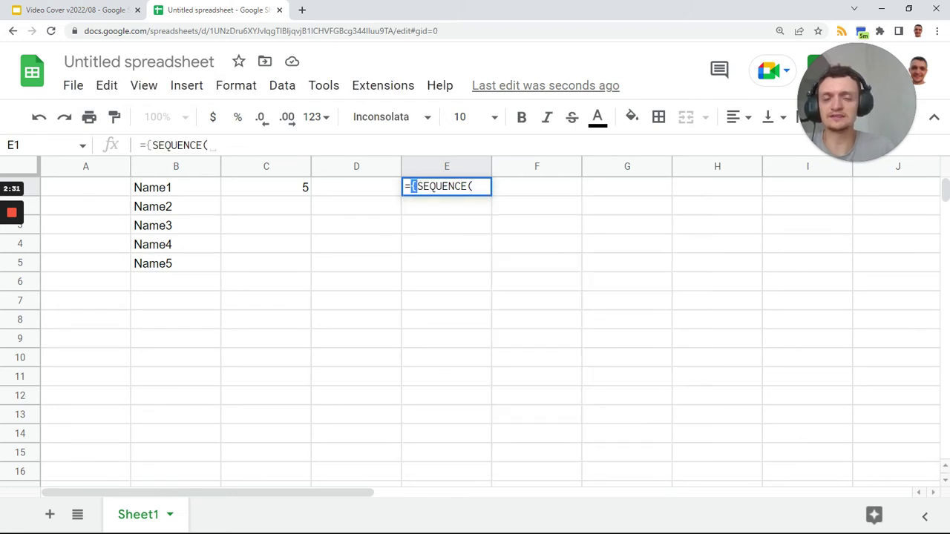
click(473, 186)
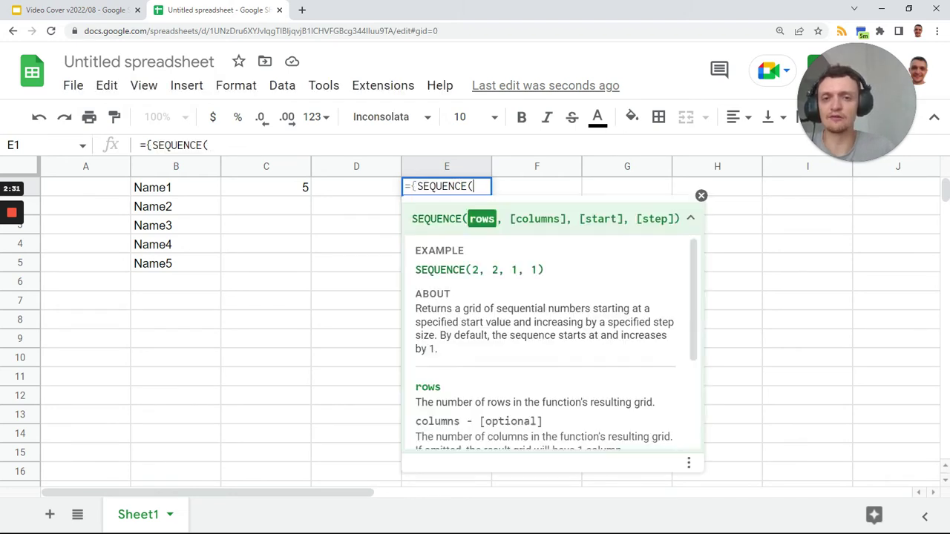
click(283, 195)
text())
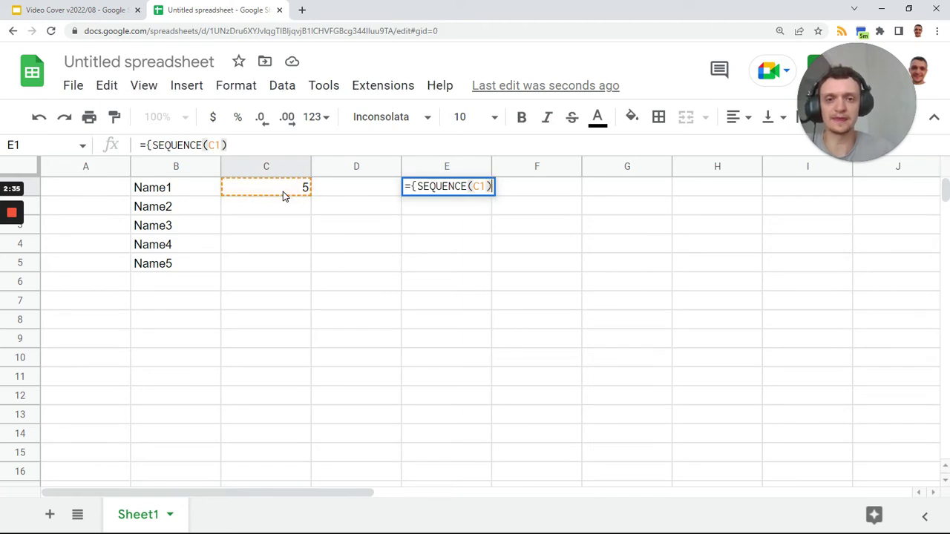
text(,)
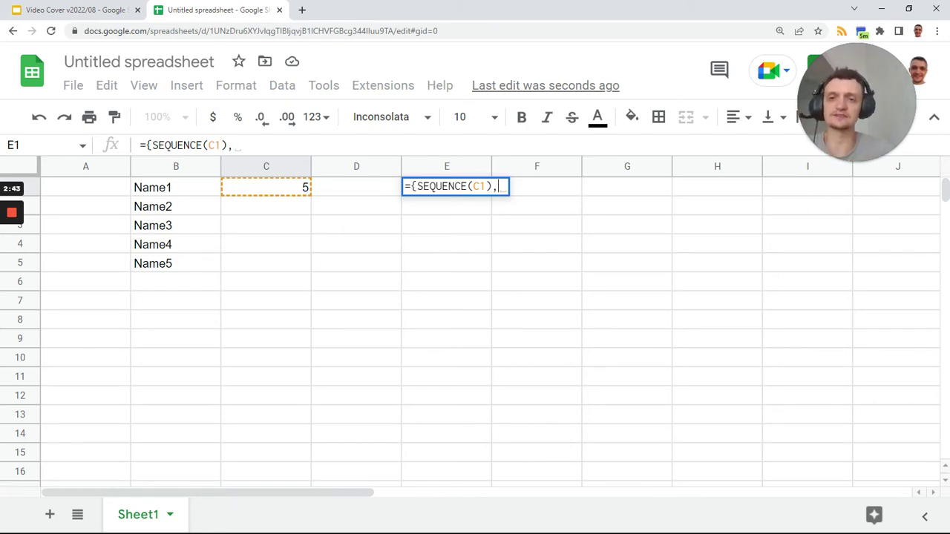
drag(176, 192, 177, 267)
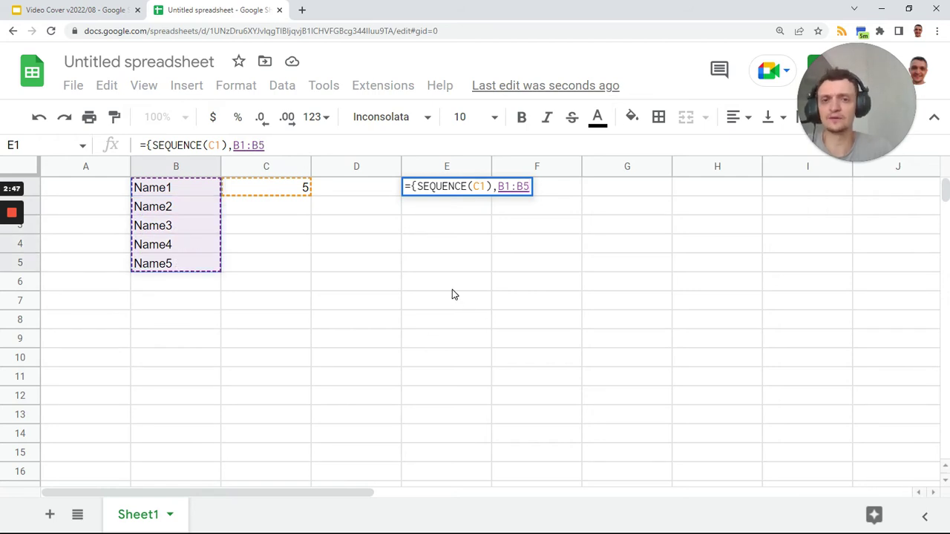
key(Tab)
Step: Add the missing closing brace to fix E1's error, filling E1:F5
click(464, 193)
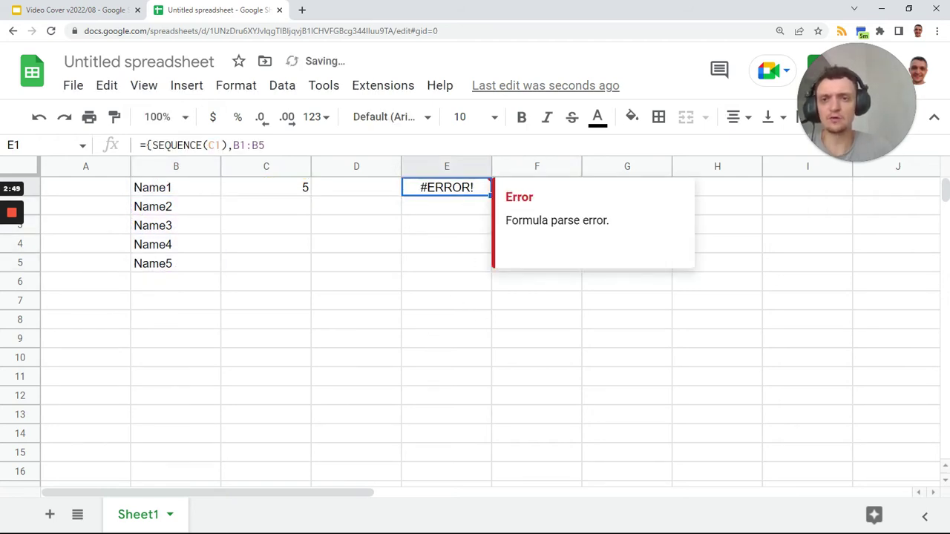
key(F2)
text(})
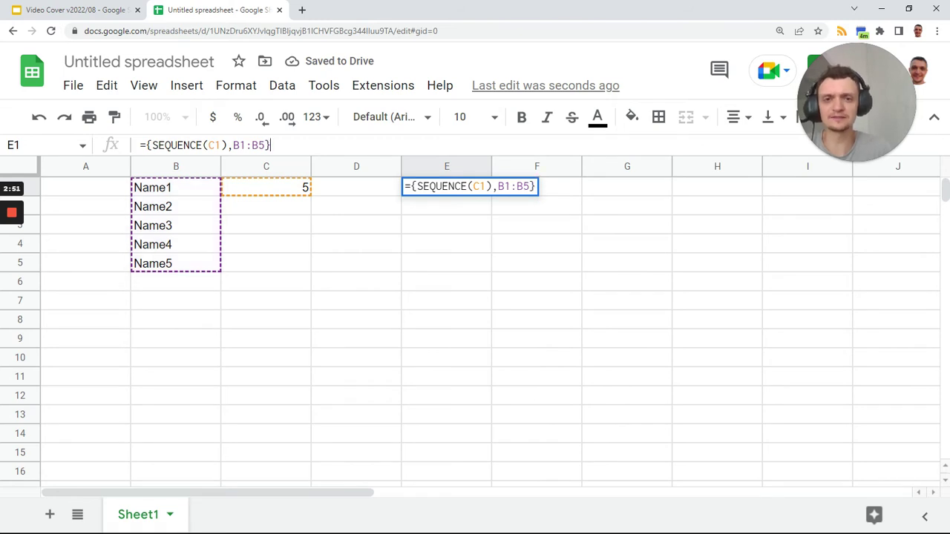
key(Return)
drag(456, 187, 524, 262)
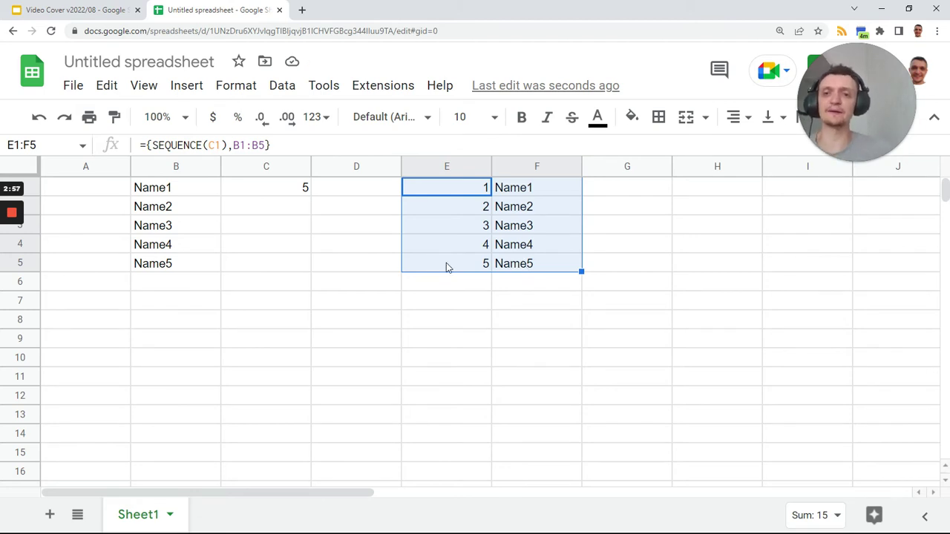
Step: Type Name6 into cell B6
click(180, 286)
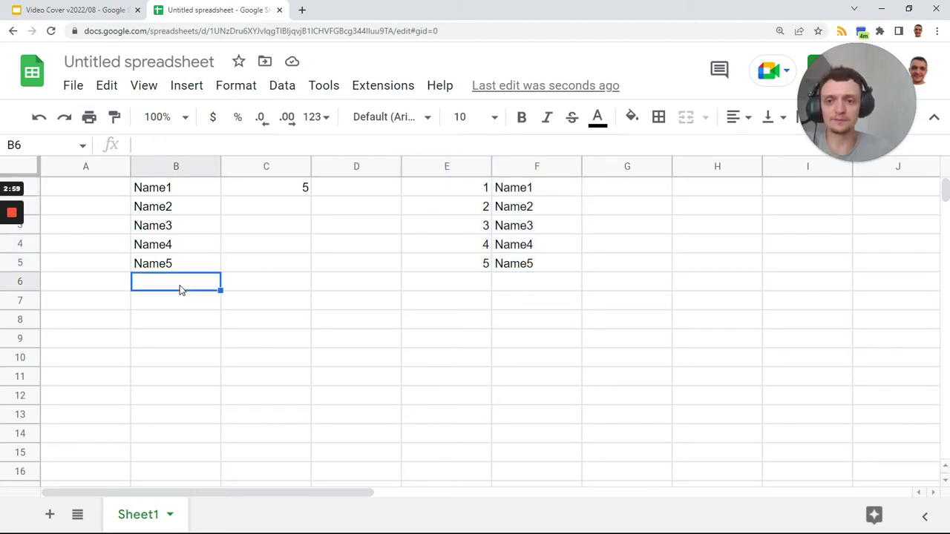
text(Name)
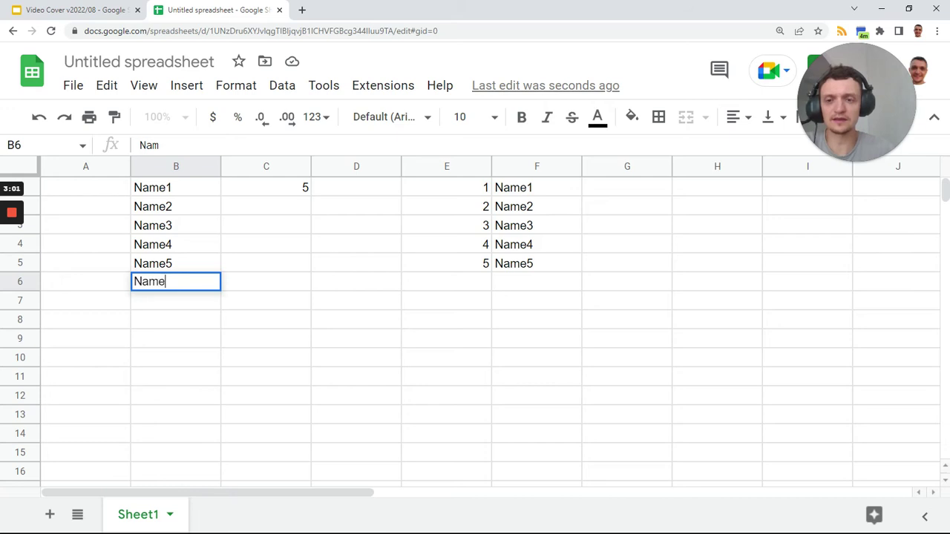
text(6)
key(Tab)
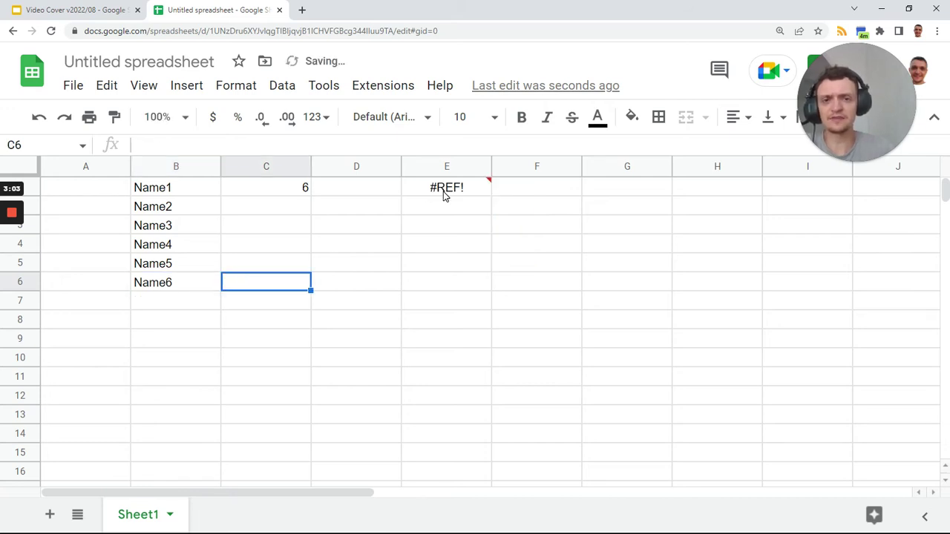
Step: Change E1's range from B1:B5 to B1:B6 to clear the #REF! error
click(446, 193)
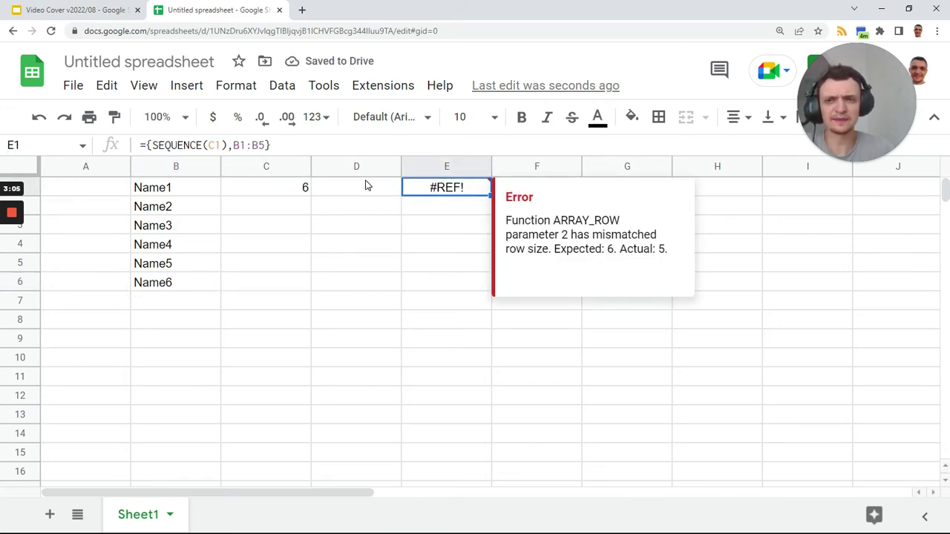
key(Return)
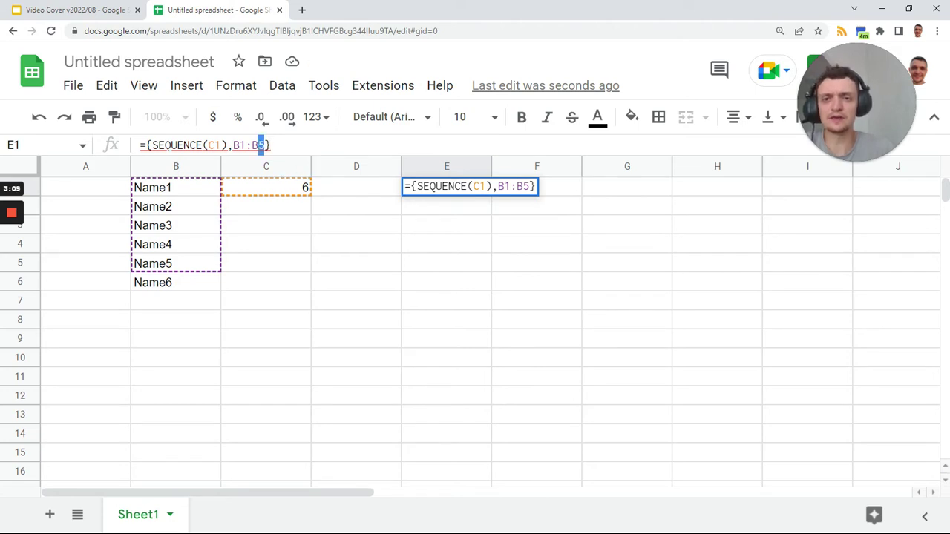
key(Left)
key(BackSpace)
text(6)
key(Return)
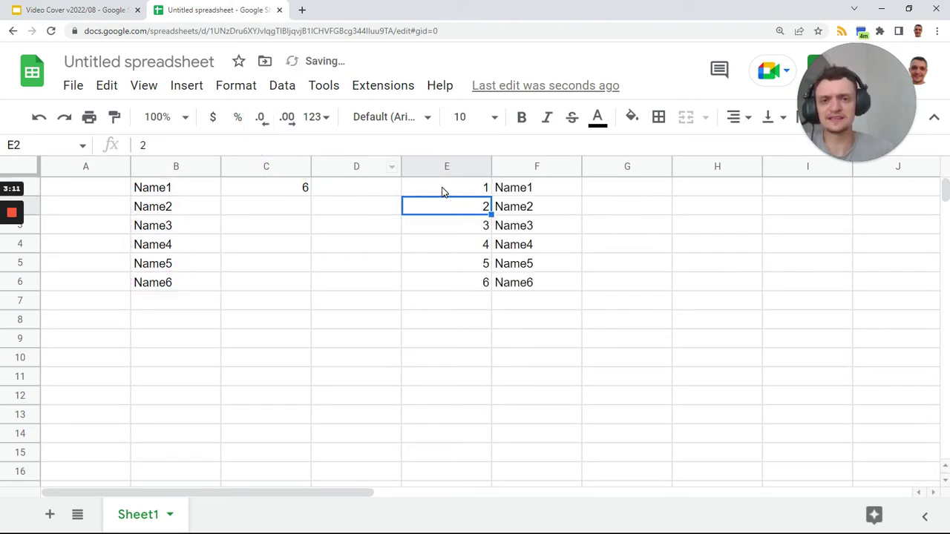
Step: Replace E1's names range with FILTER(B1:B;B1:B<>"") to keep only non-empty names
click(440, 191)
key(F2)
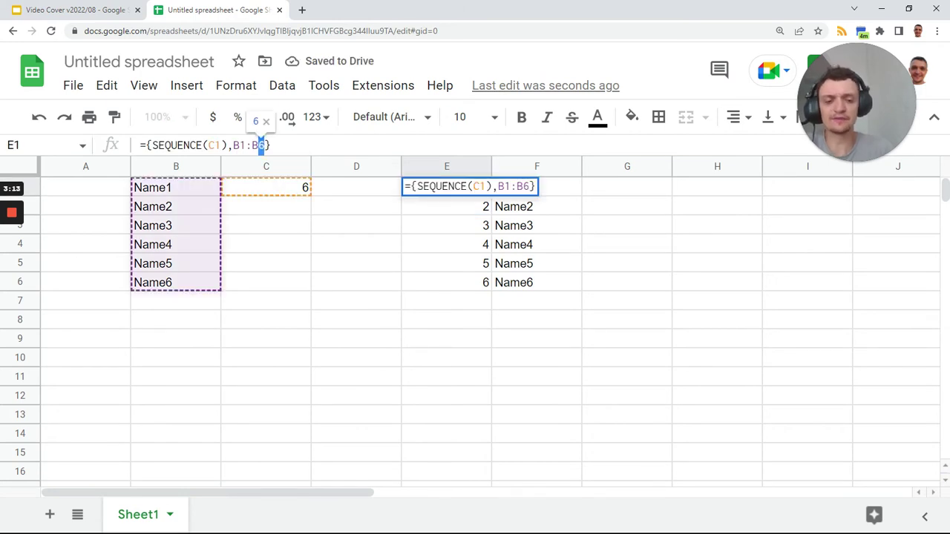
key(BackSpace)
key(BackSpace)
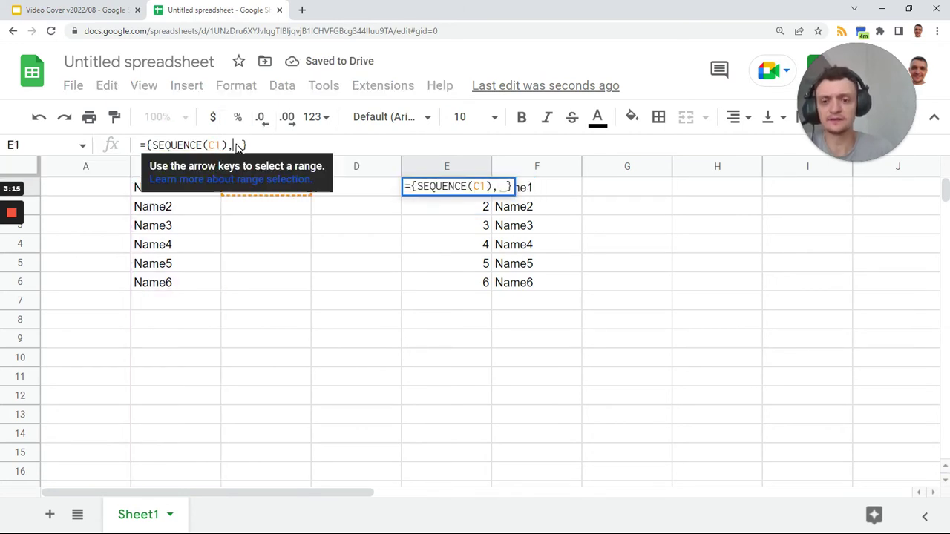
text(FILTER()
text(B1:B;B1:B)
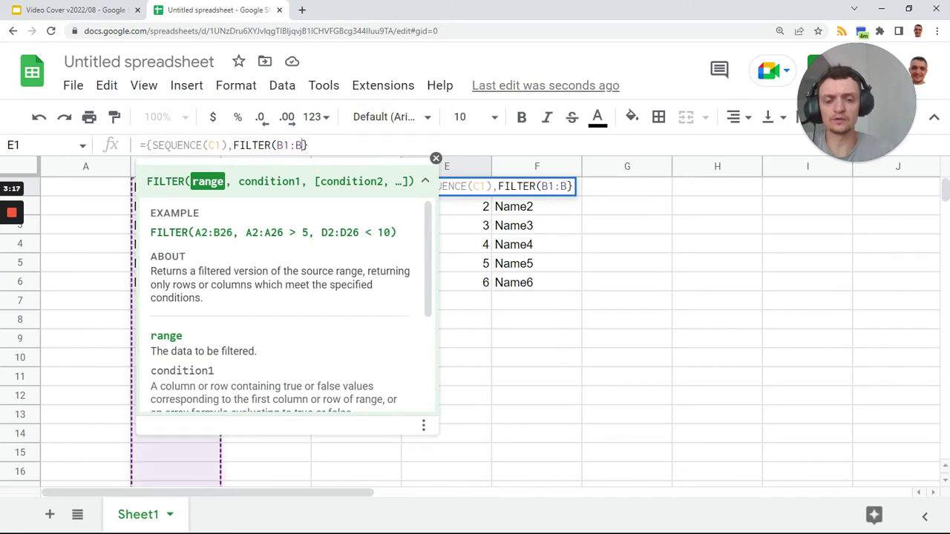
text(<>)
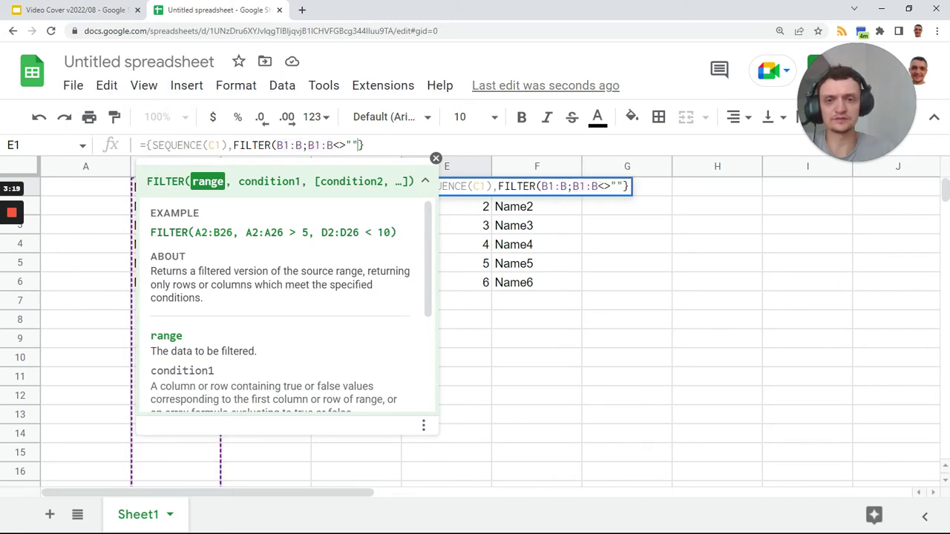
text())
key(Return)
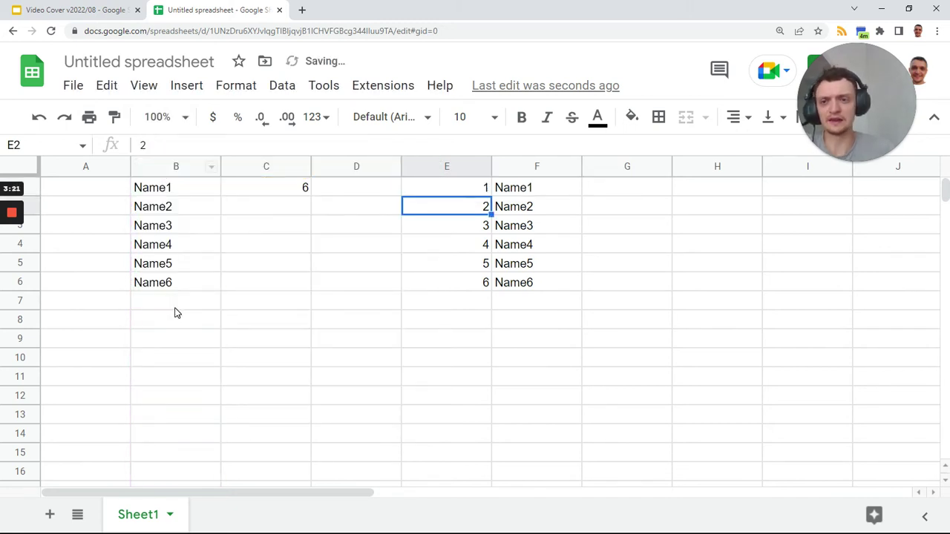
Step: Add Name7 and Name8 in B7 and B8
click(177, 304)
text(Na)
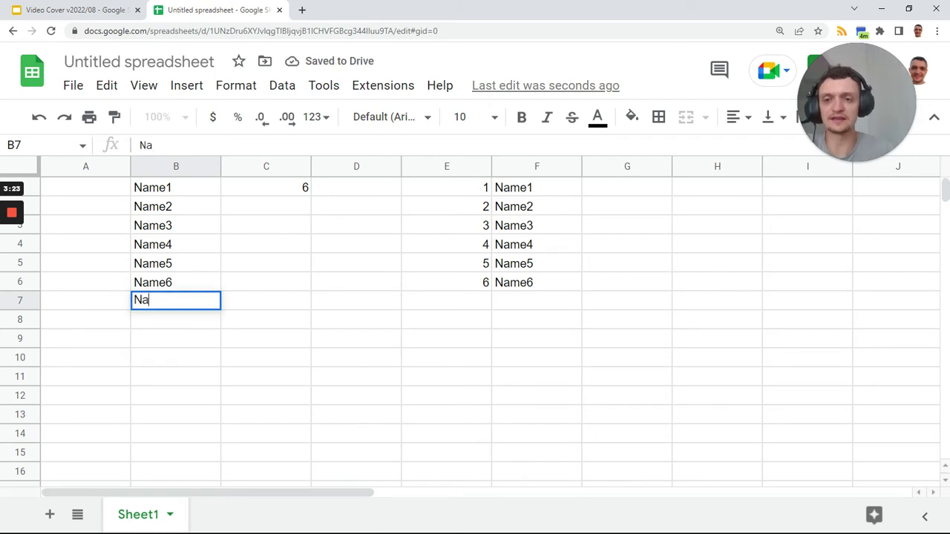
text(me7)
key(Return)
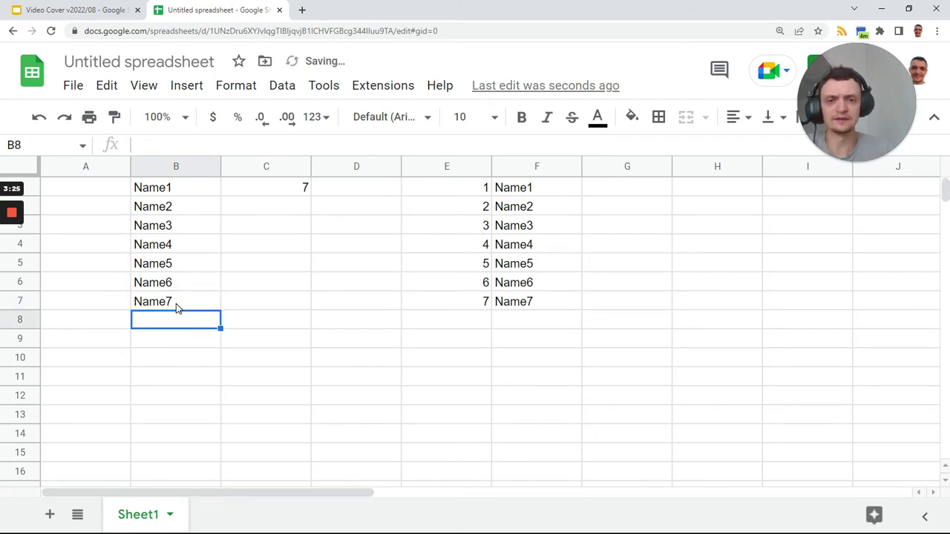
text(Name8)
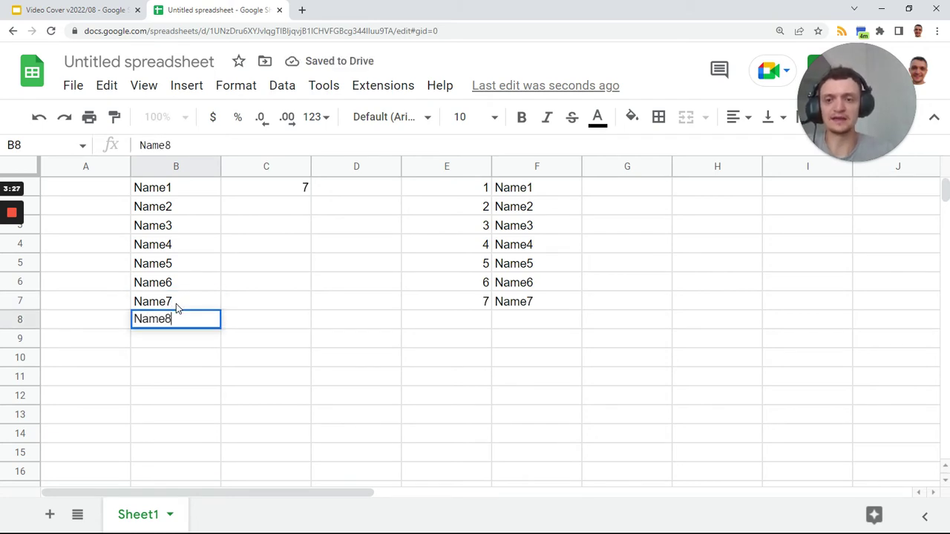
key(Return)
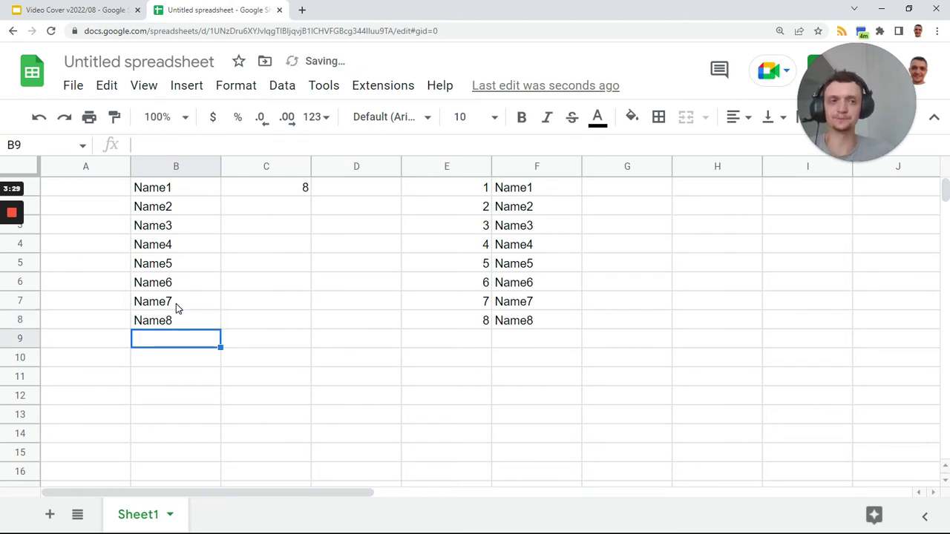
Step: Clear all the demo data in A1:F11
click(122, 188)
shift+click(577, 382)
key(Delete)
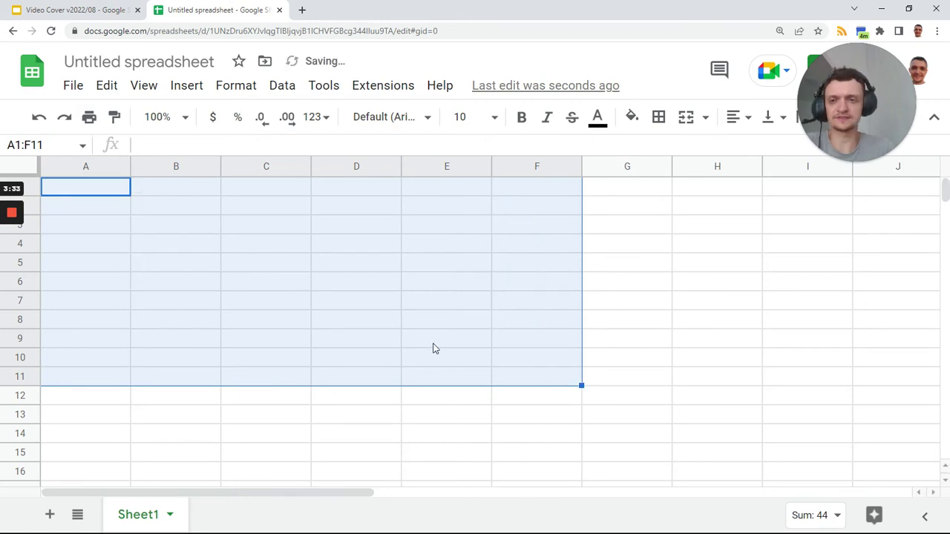
Step: Enter =SEQUENCE(5,2) in cell A1
click(107, 192)
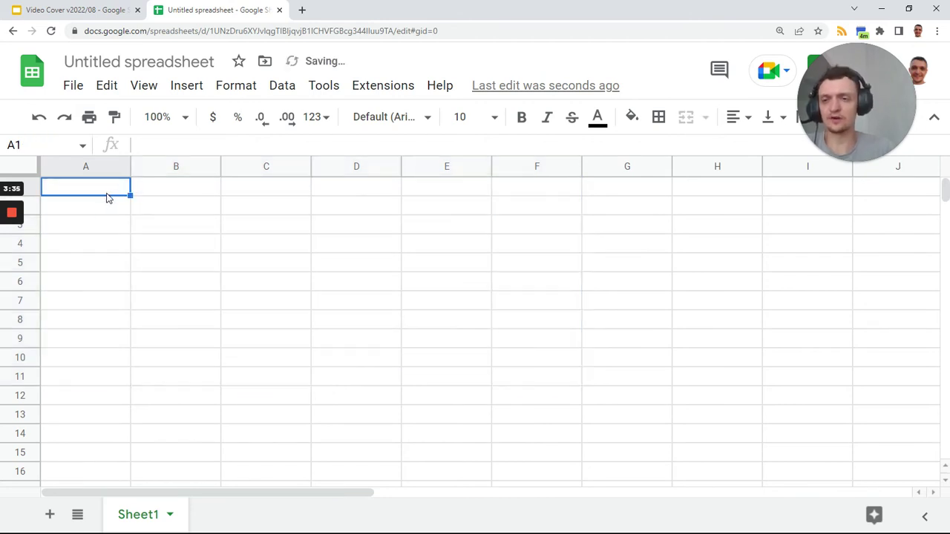
text(=seq)
key(Tab)
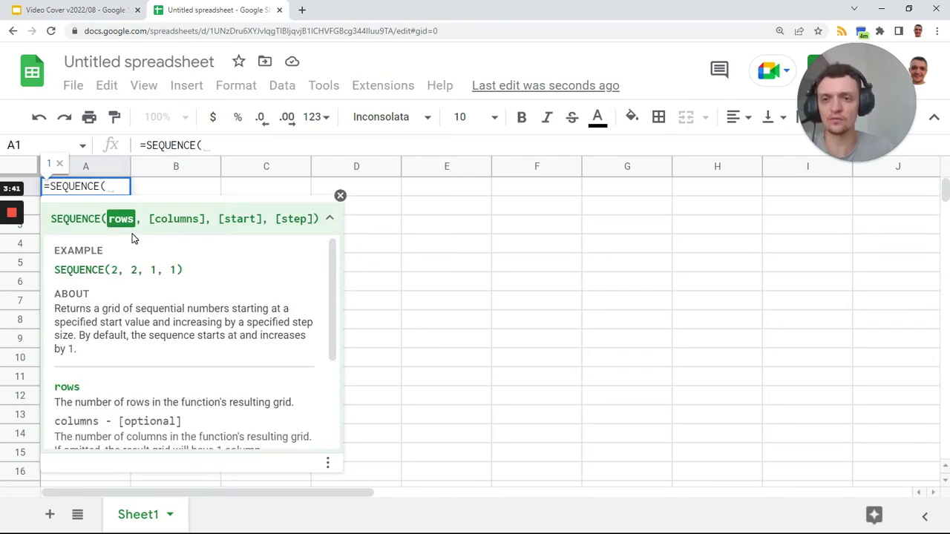
text(5)
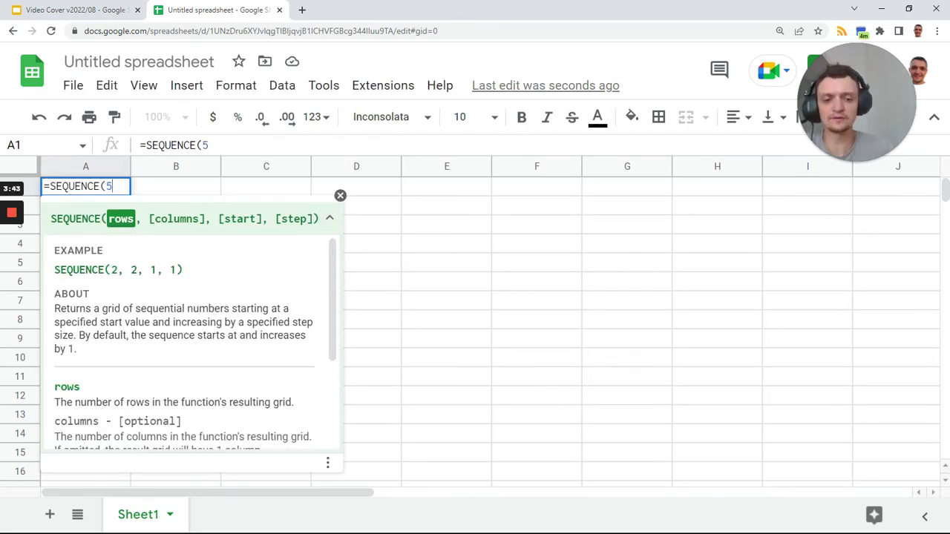
text(,)
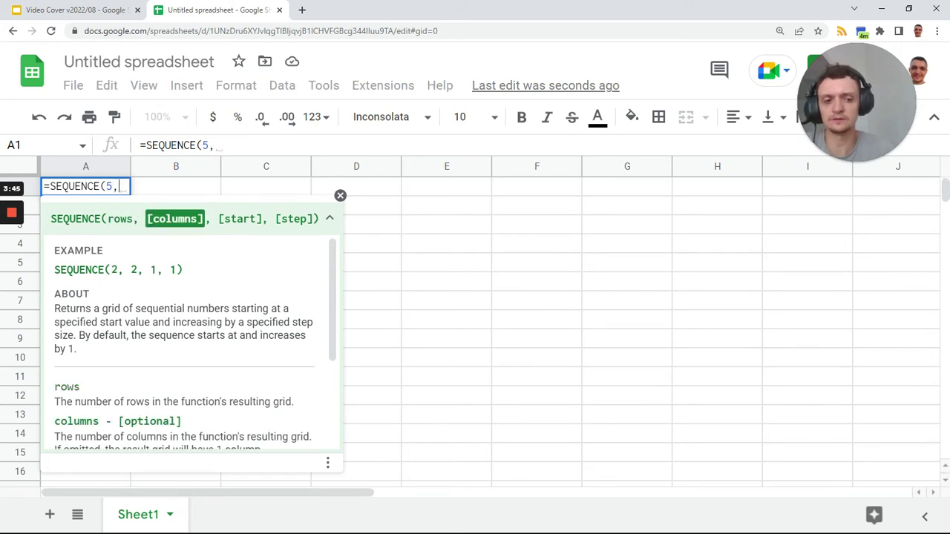
text(2)
key(Return)
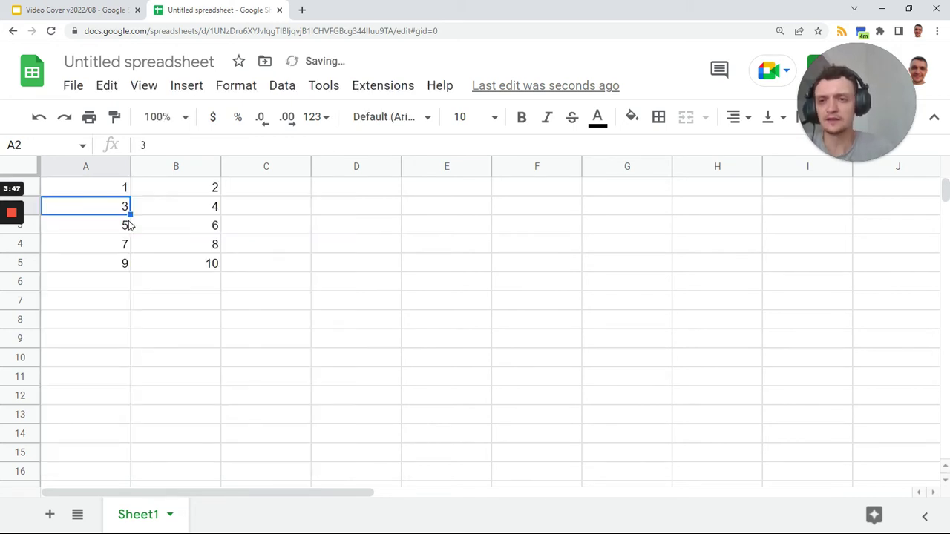
Step: Inspect the 5×2 grid's rows, cells and column A sum
click(116, 191)
shift+click(152, 195)
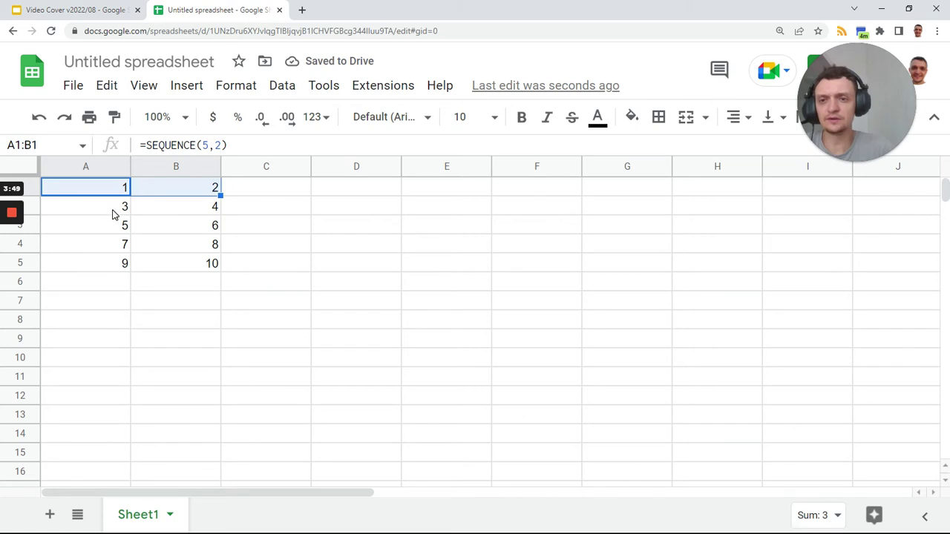
drag(113, 210, 199, 215)
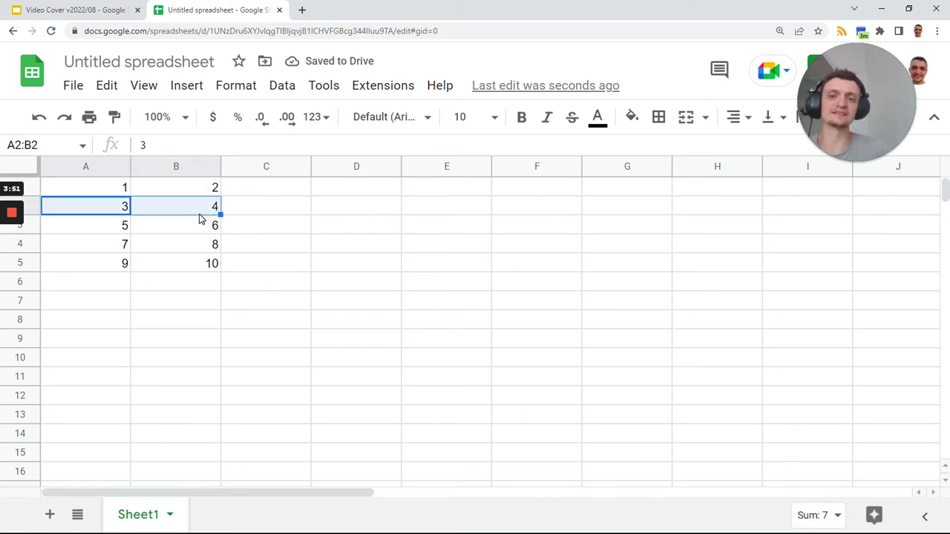
click(113, 195)
key(Right)
click(112, 208)
key(Right)
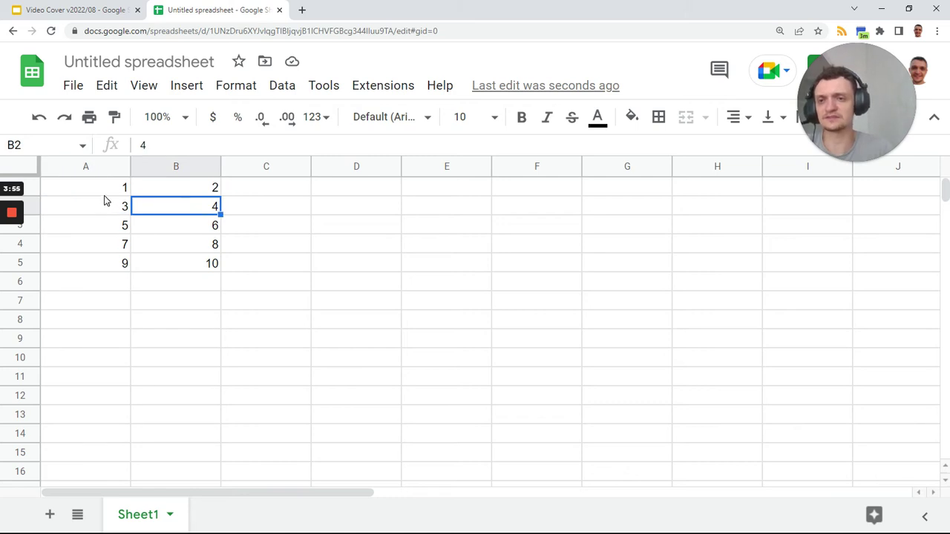
drag(104, 194, 112, 268)
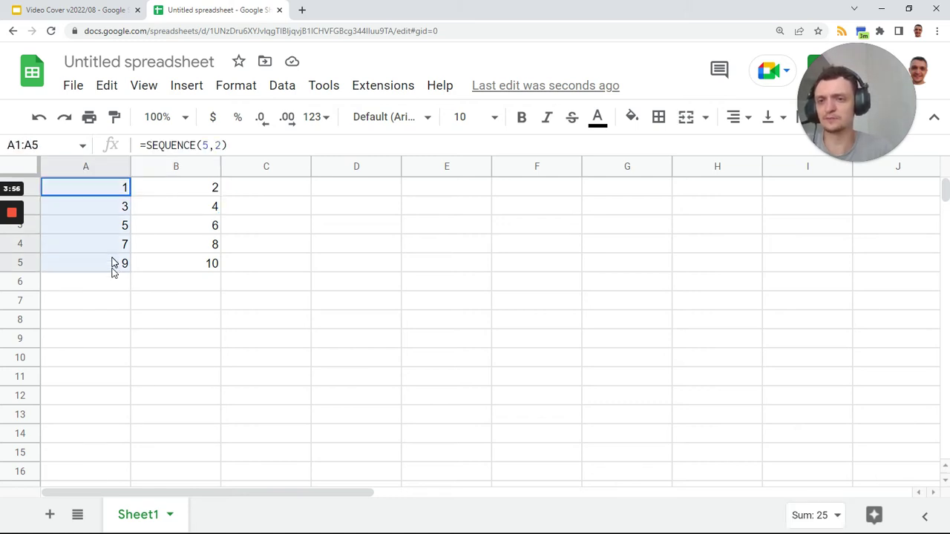
click(113, 188)
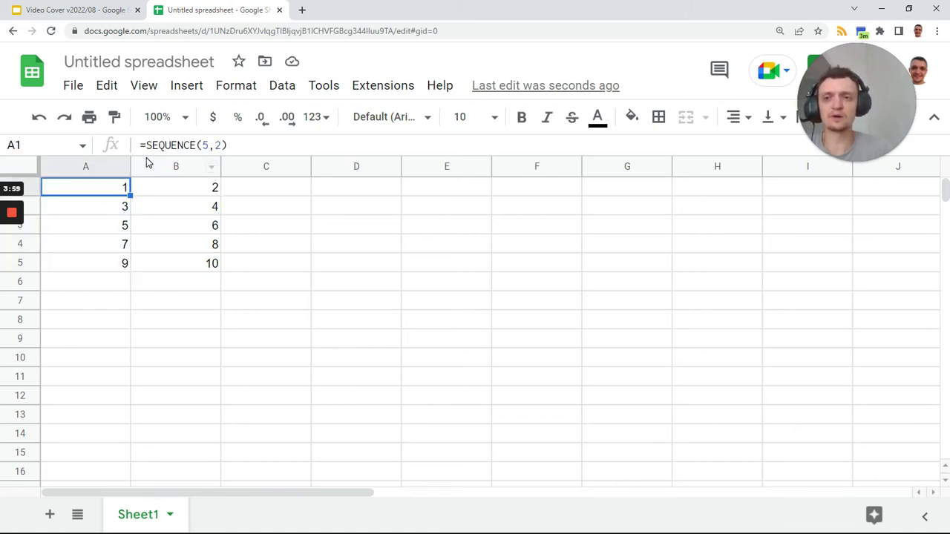
drag(146, 145, 227, 144)
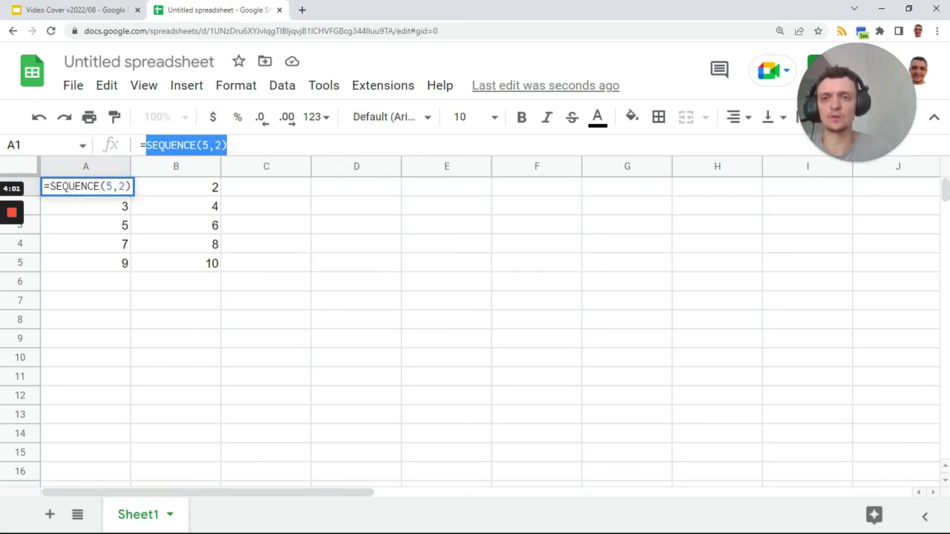
Step: Change A1's formula to =SEQUENCE(2,5) for a two-row, five-column grid
click(203, 145)
double_click(205, 145)
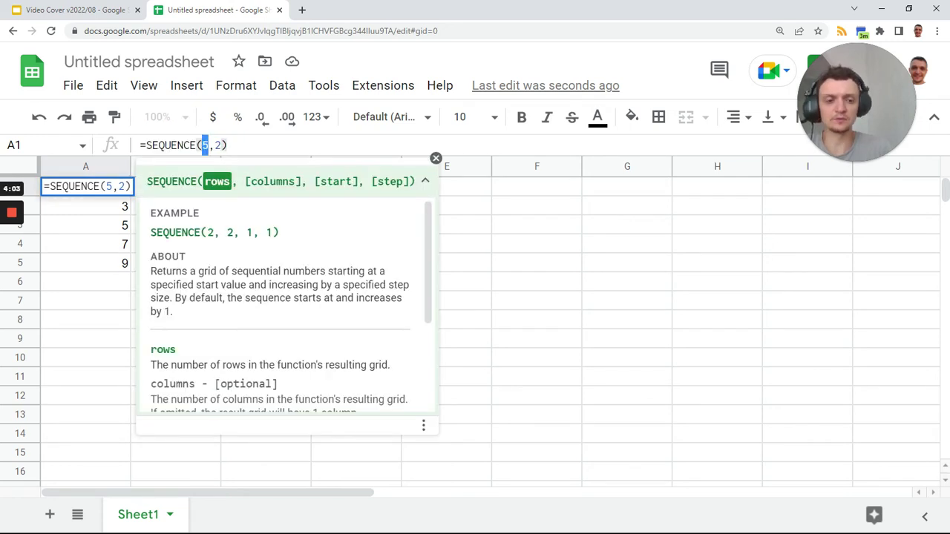
text(2)
double_click(218, 145)
text(5)
key(Return)
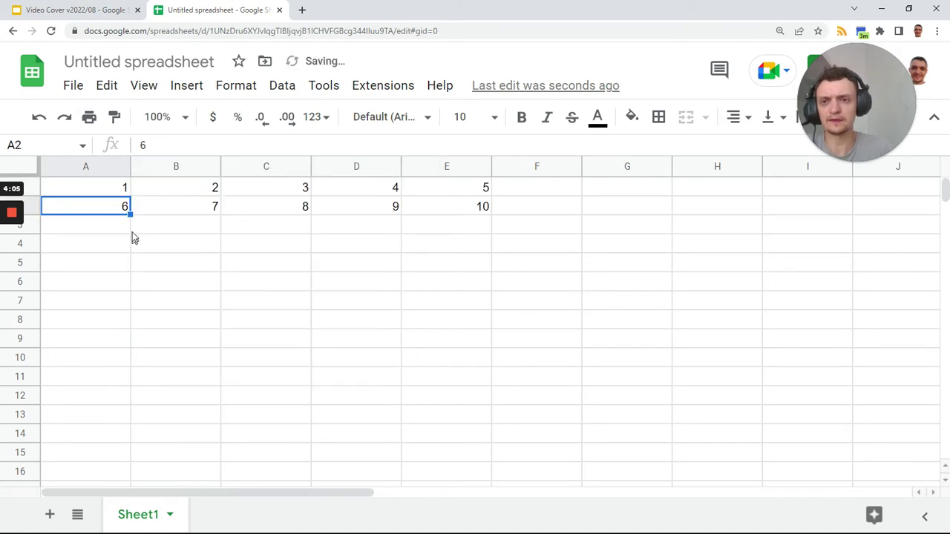
click(127, 192)
Step: Wrap the formula as =TRANSPOSE(SEQUENCE(2,5)) and step through the transposed grid
drag(146, 145, 227, 145)
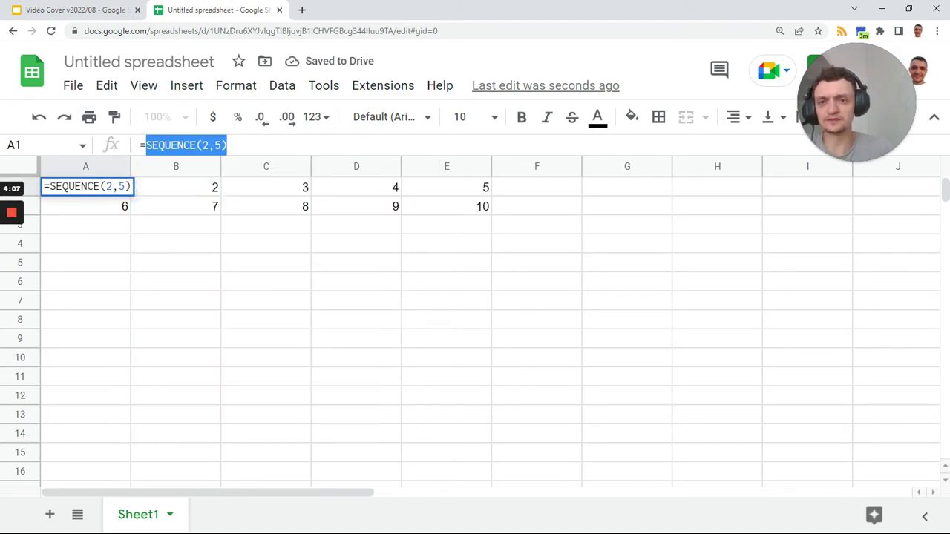
key(ctrl+x)
text(trans)
key(Tab)
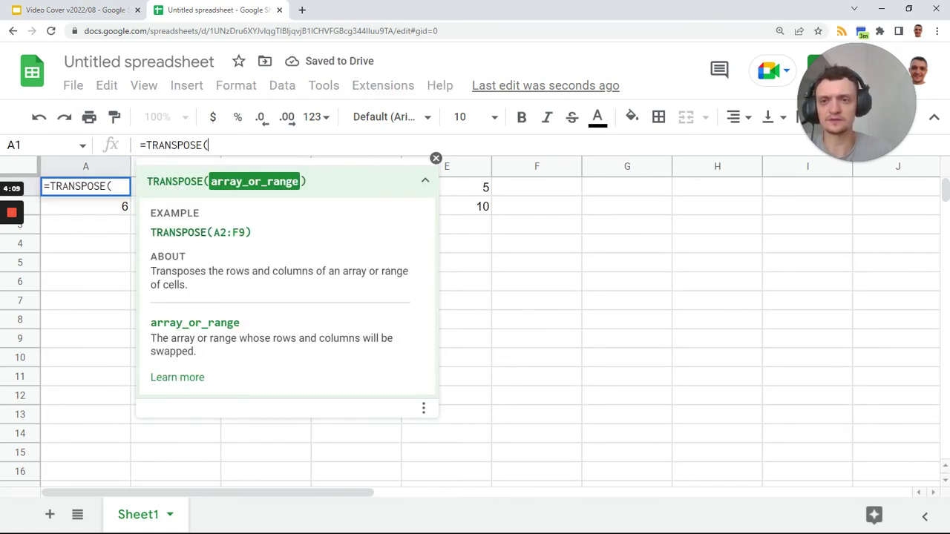
key(ctrl+v)
key(Tab)
click(100, 191)
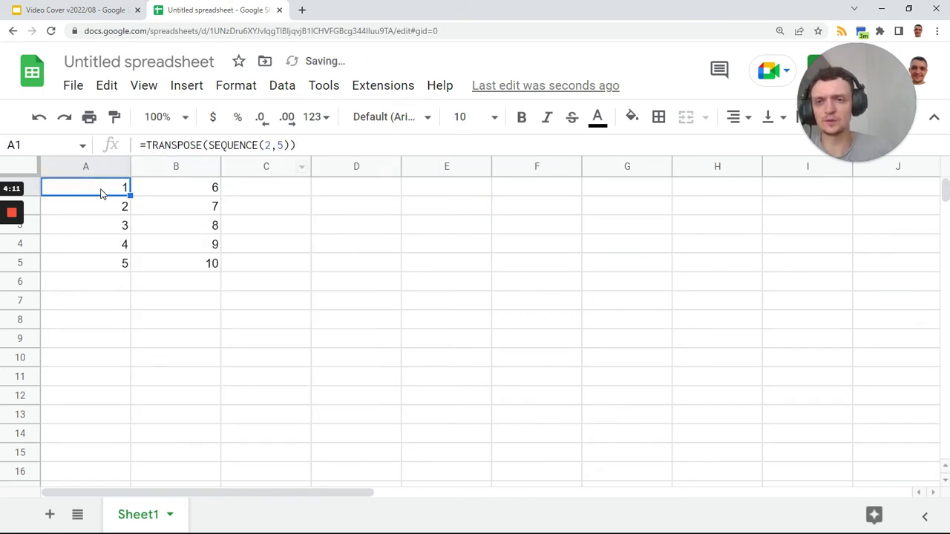
key(Down)
key(Down)
key(Down)
key(Down)
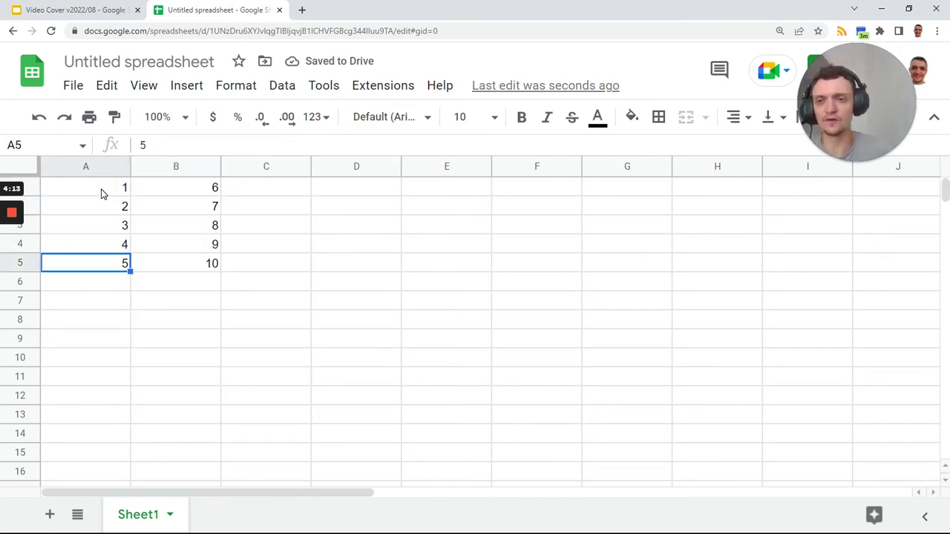
key(Right)
key(Up)
key(Up)
key(Up)
key(Up)
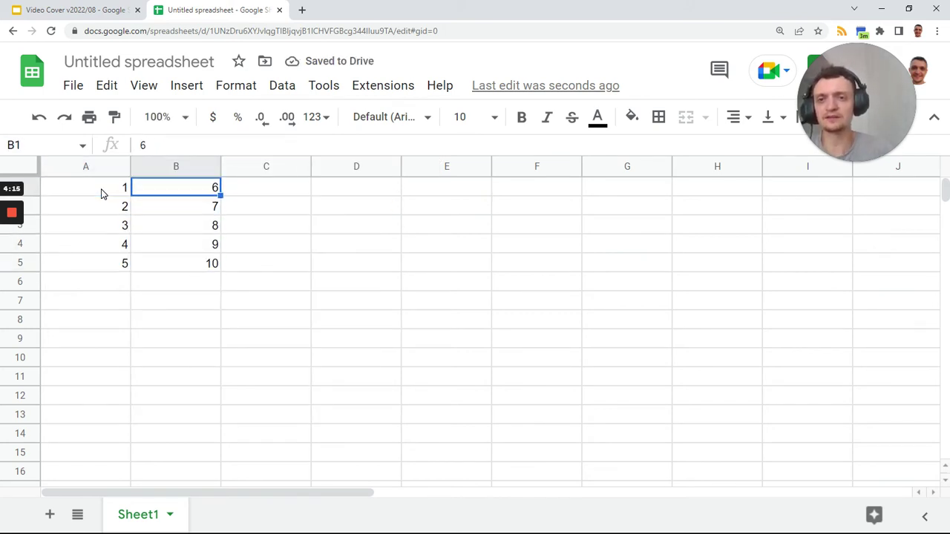
key(Left)
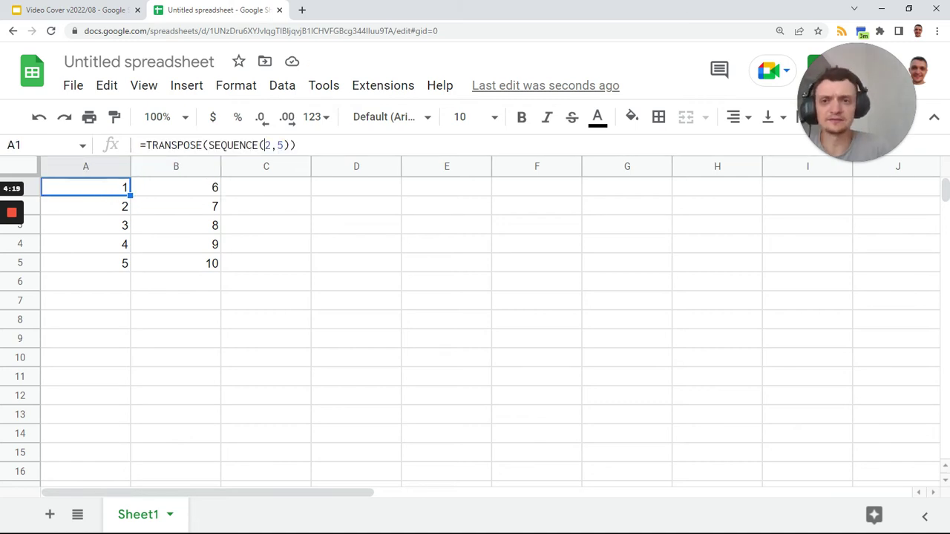
Step: Change it to =TRANSPOSE(SEQUENCE(3,5)) so A1:C5 holds 1–15, then check the cells
double_click(266, 145)
text(3)
key(Return)
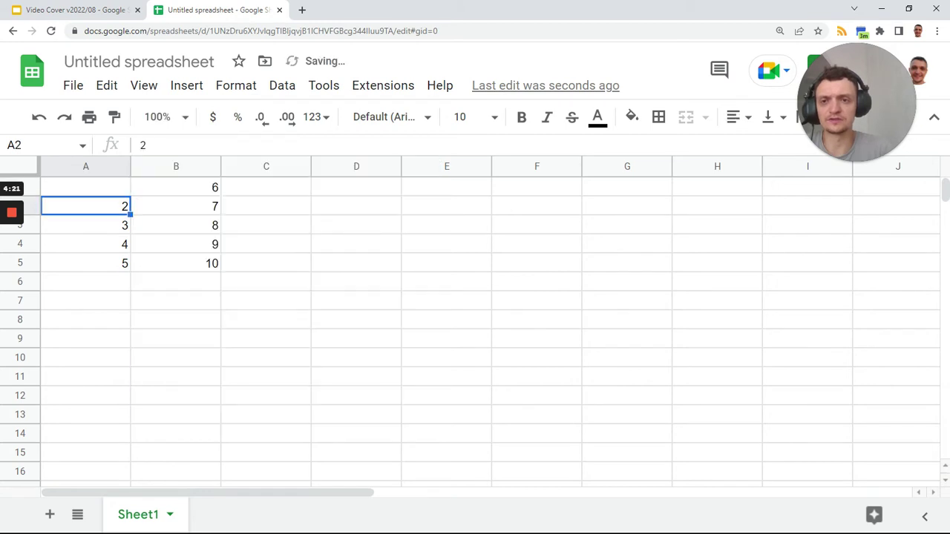
click(86, 187)
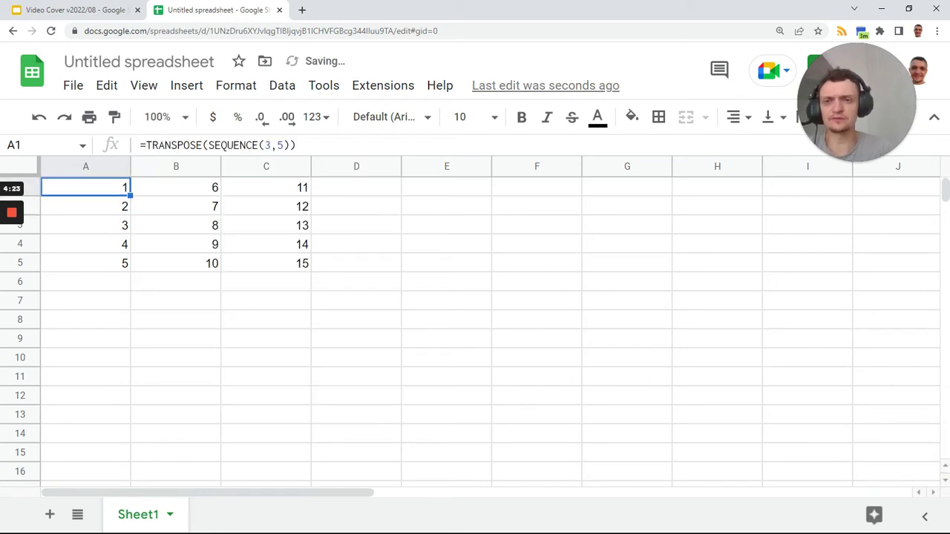
key(shift+Right)
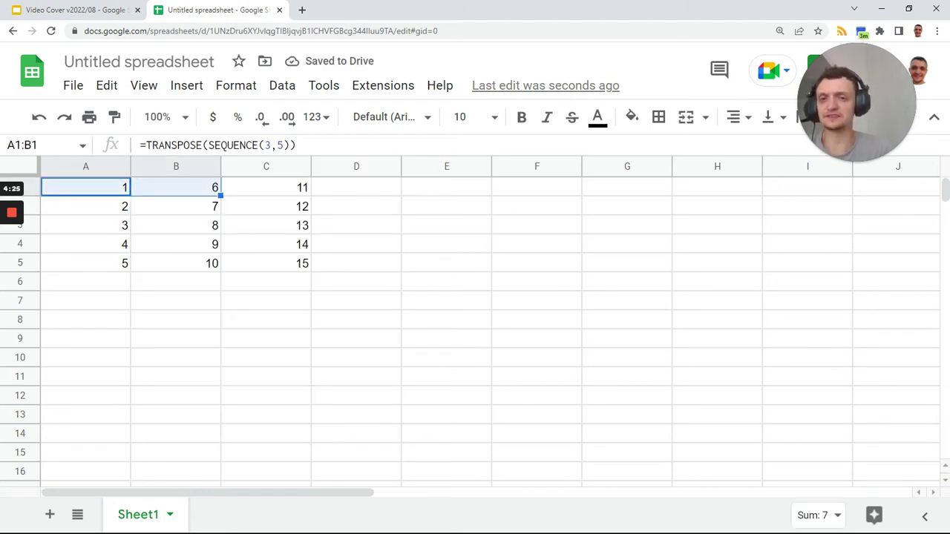
click(356, 187)
click(265, 187)
click(85, 187)
click(86, 244)
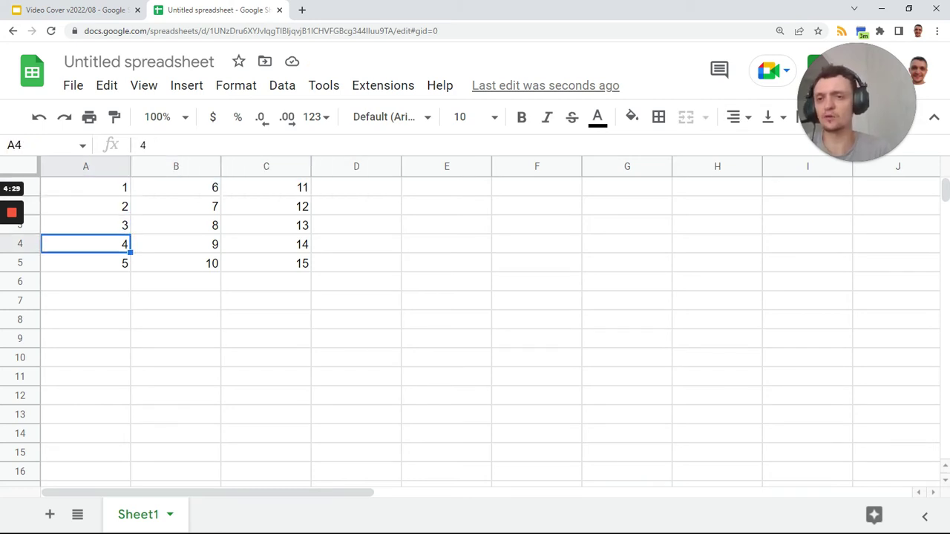
click(86, 281)
click(86, 207)
click(86, 187)
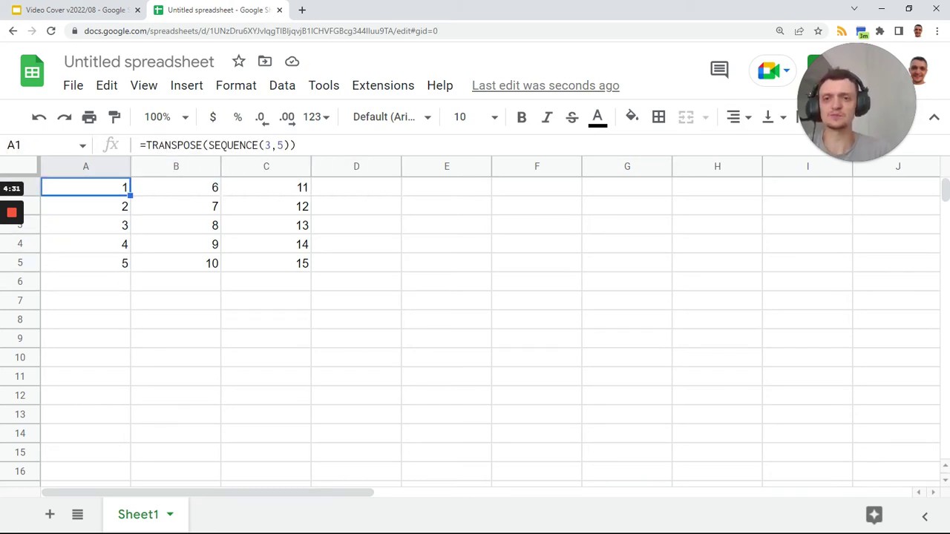
Step: Replace A1 with =SEQUENCE(5,1,2) so A1:A5 runs 2 through 6
key(Delete)
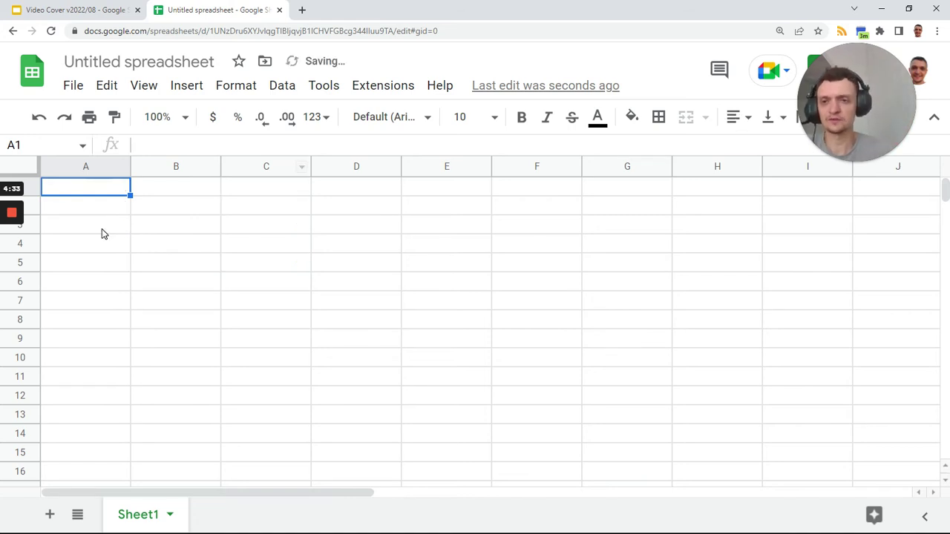
text(=)
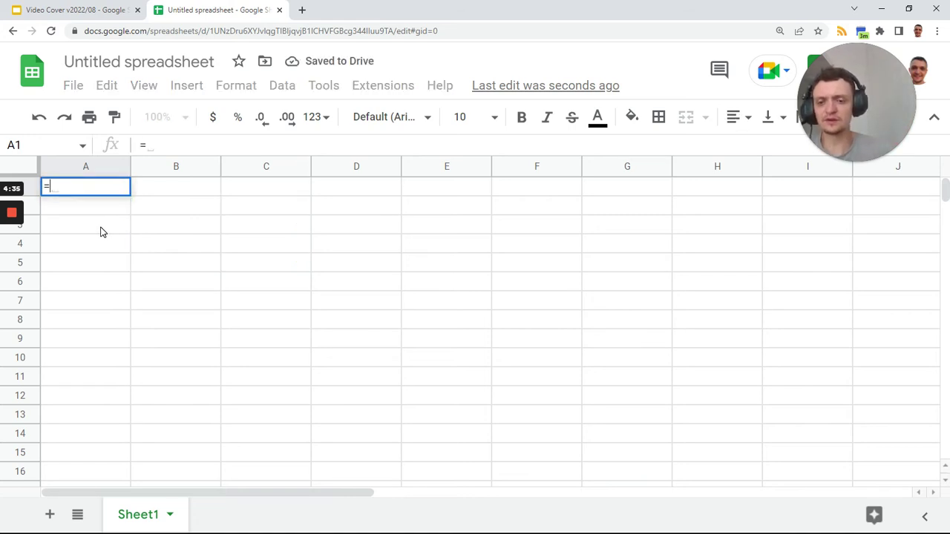
text(seq)
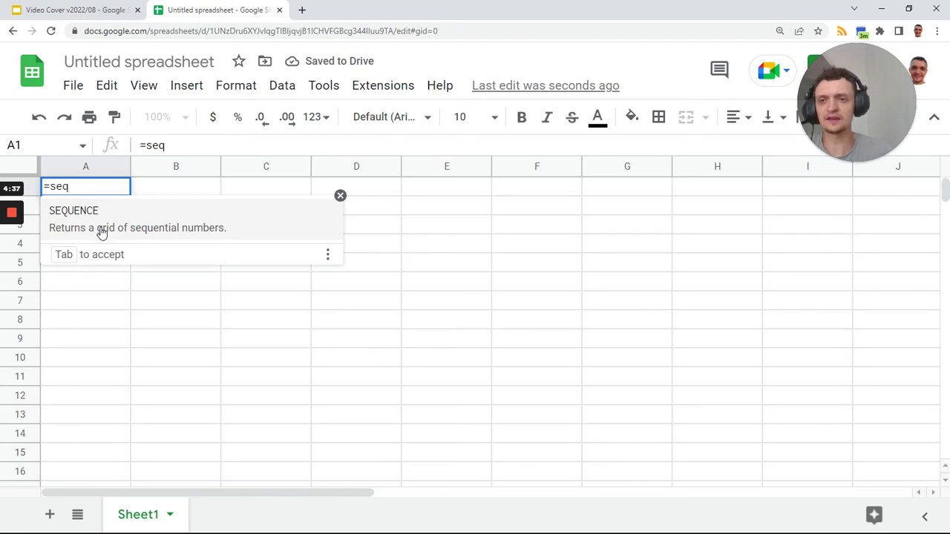
key(Tab)
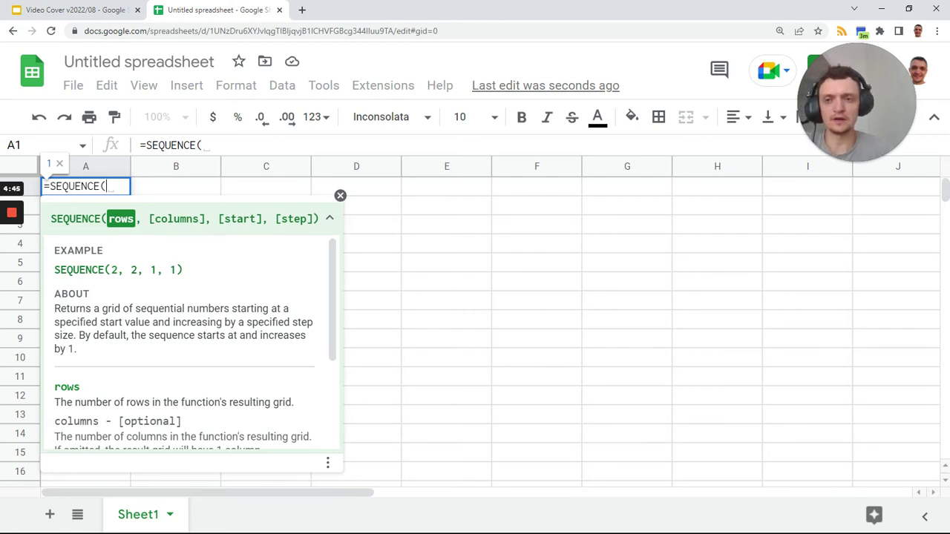
text(5)
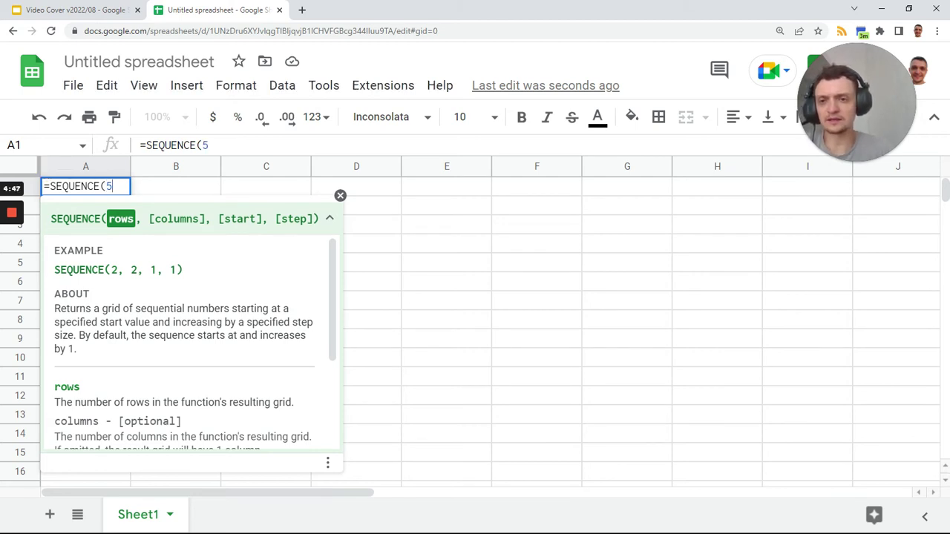
text(,1,)
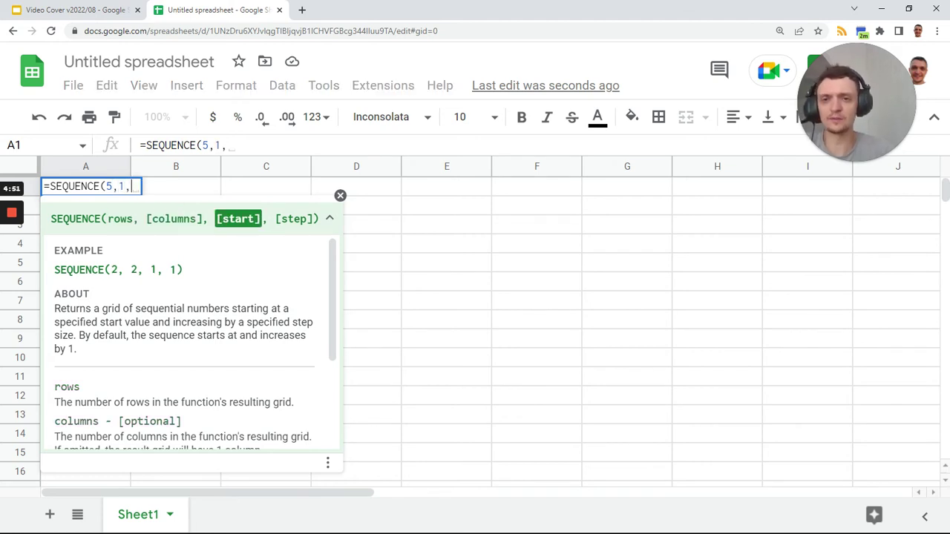
text(2)
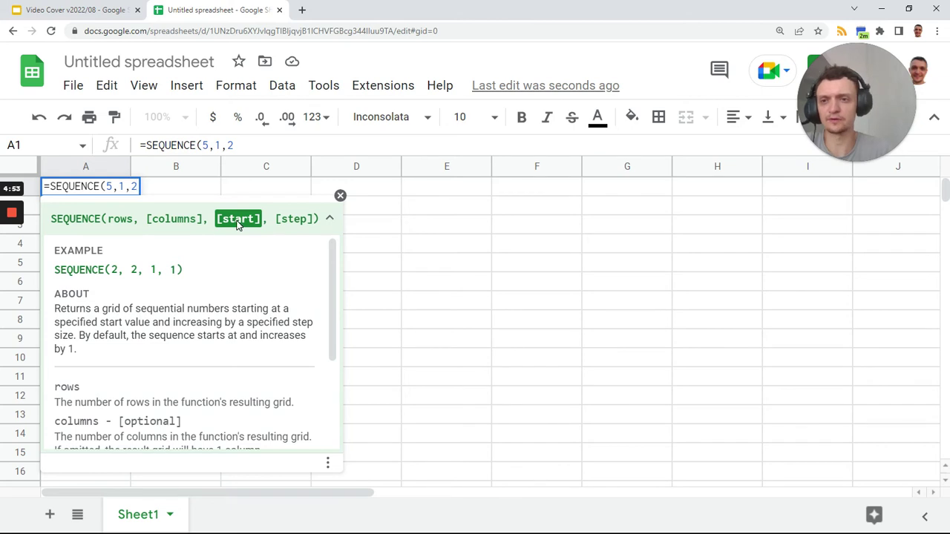
key(Return)
key(Up)
key(Down)
key(Down)
key(Down)
key(Down)
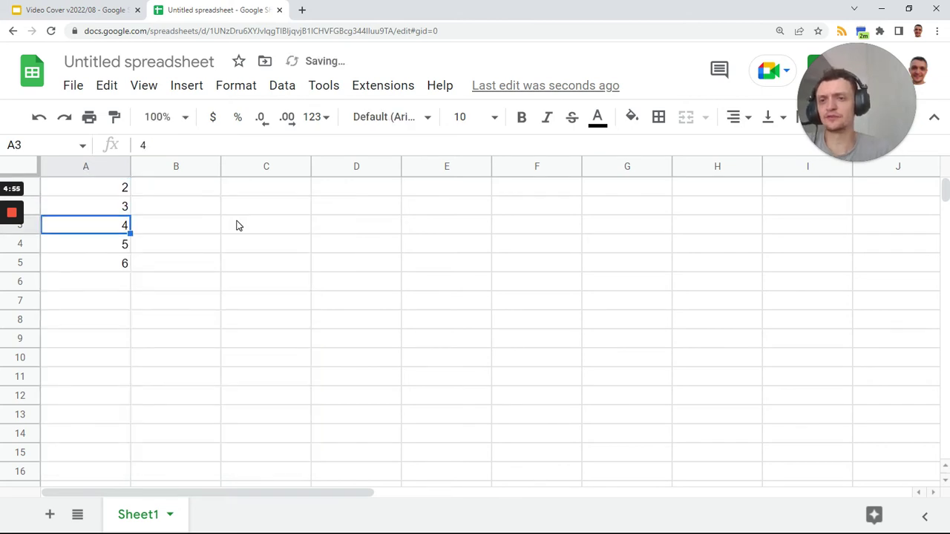
Step: Add a step argument to A1's formula, first 1 and then 2, giving =SEQUENCE(5,1,2,2)
click(124, 188)
key(Return)
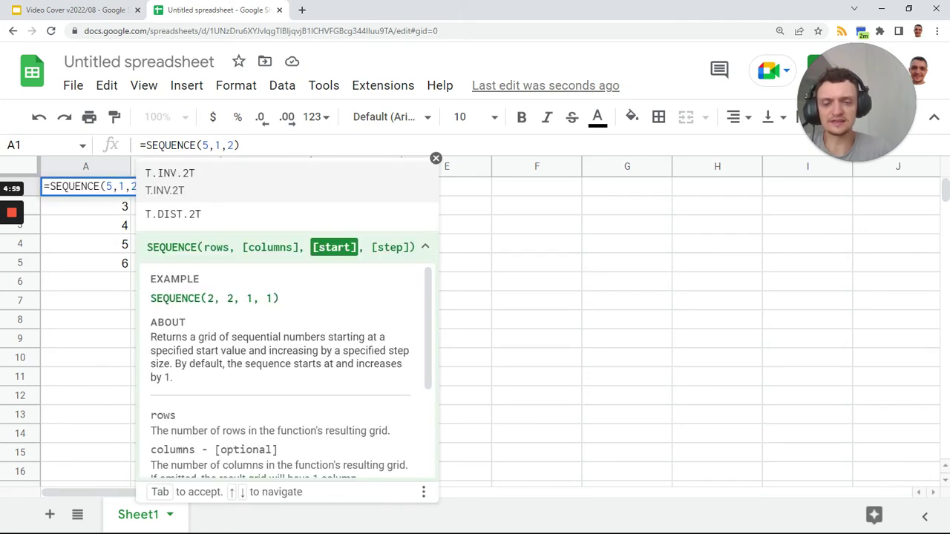
text(,)
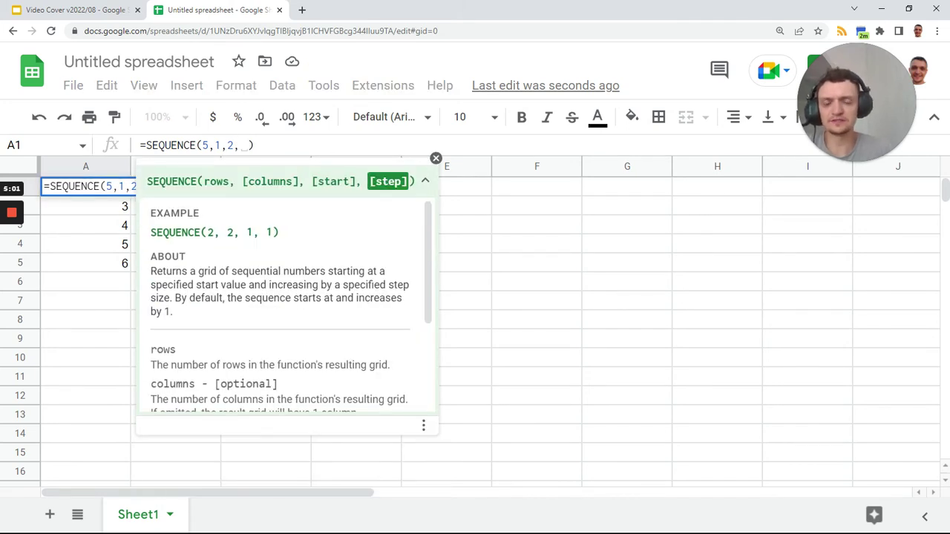
text(1)
key(Return)
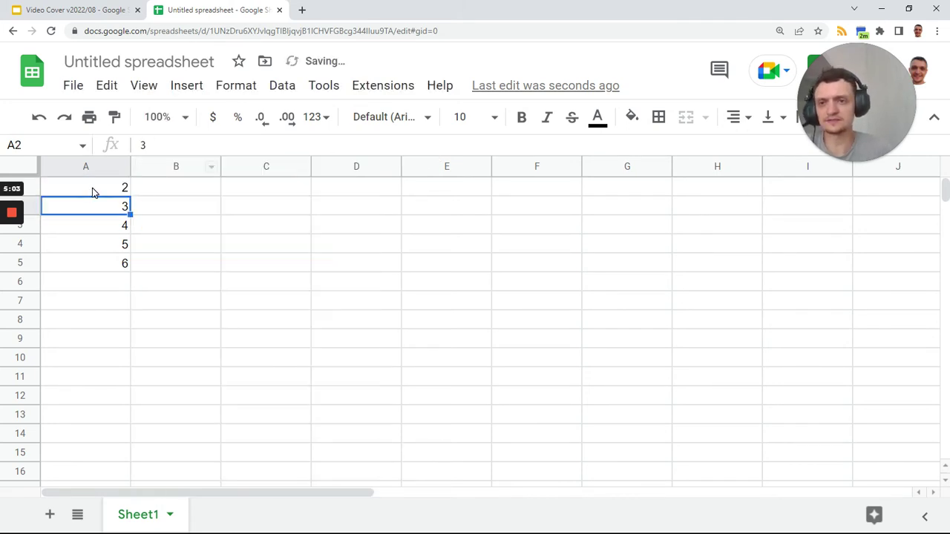
click(94, 190)
key(BackSpace)
text(2,2))
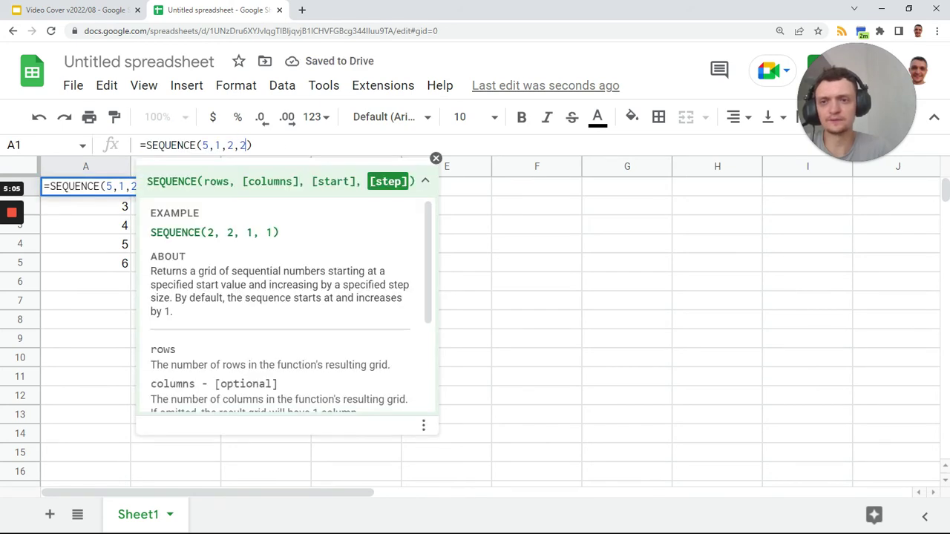
key(Return)
Step: Check that column A now reads 2, 4, 6, 8 and 10
key(Up)
key(Down)
key(Down)
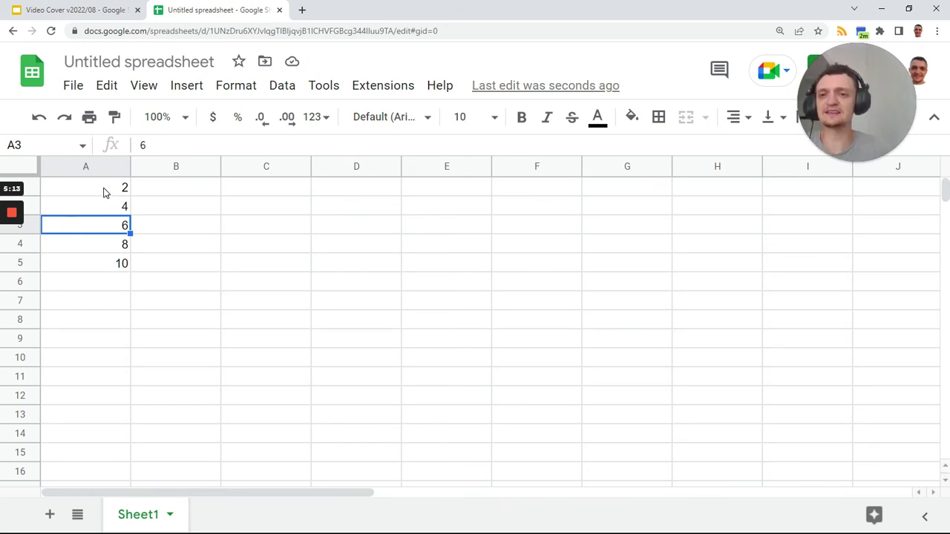
click(104, 192)
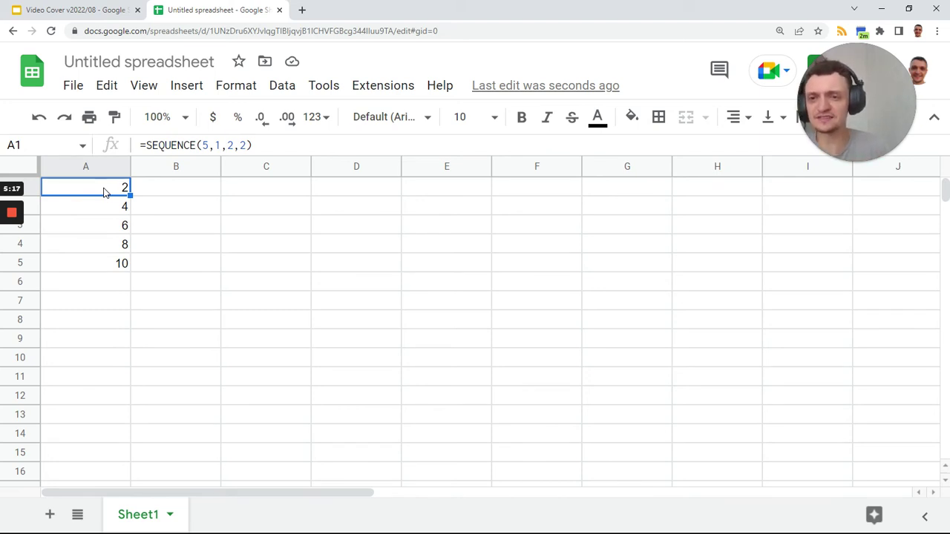
drag(104, 195, 114, 271)
click(117, 196)
click(116, 209)
click(117, 226)
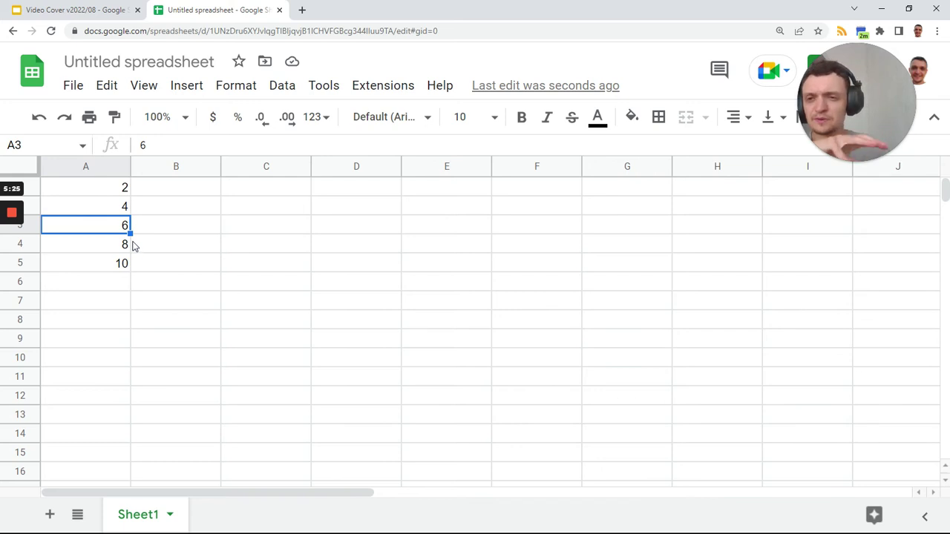
click(105, 195)
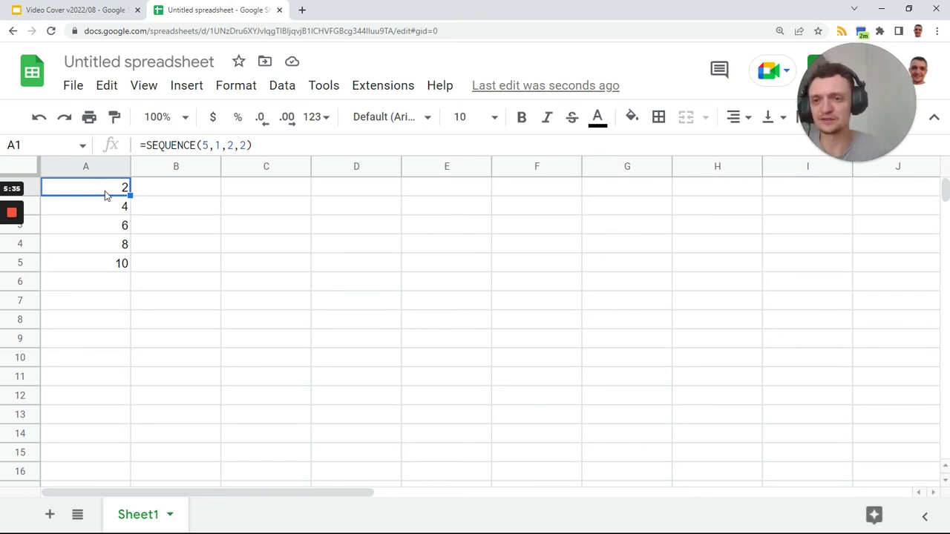
click(105, 212)
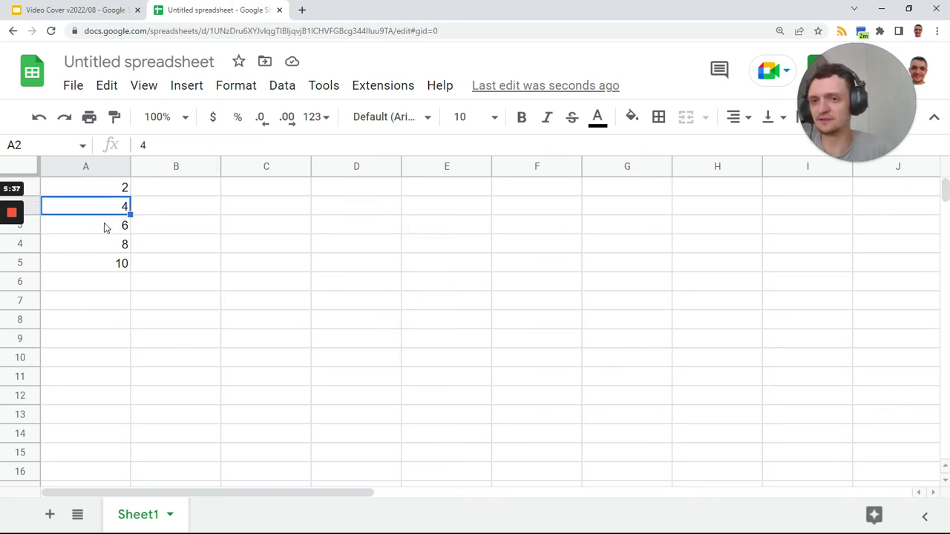
click(104, 227)
click(104, 245)
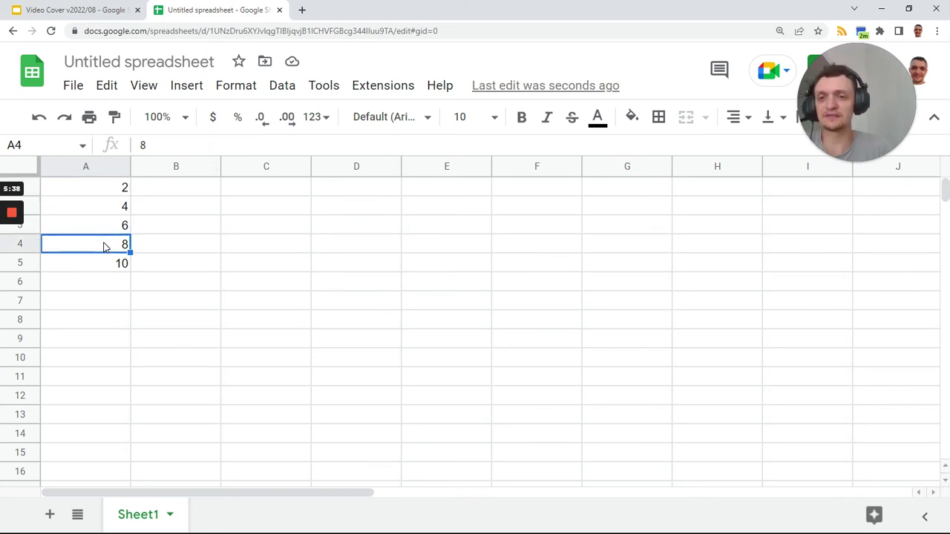
click(162, 194)
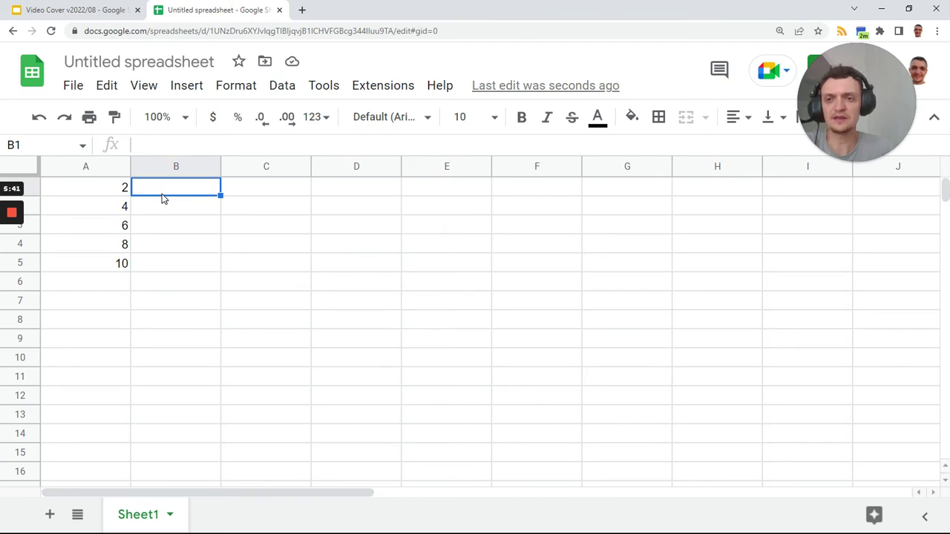
text(=mod)
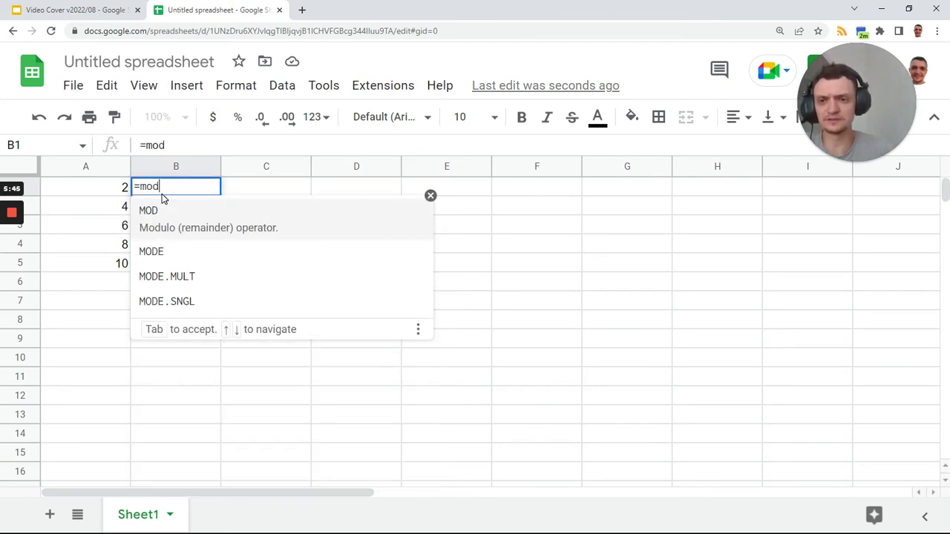
key(Tab)
click(91, 191)
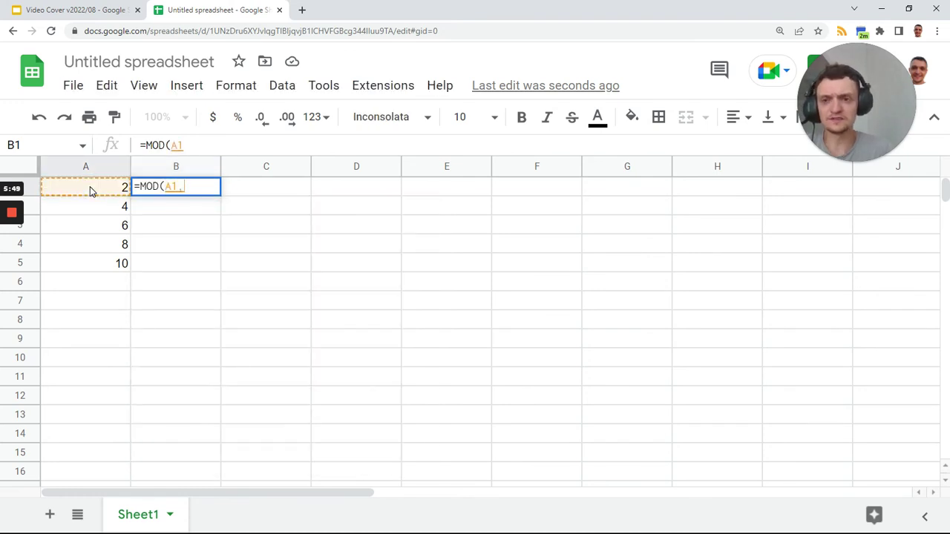
text(,2)
key(Return)
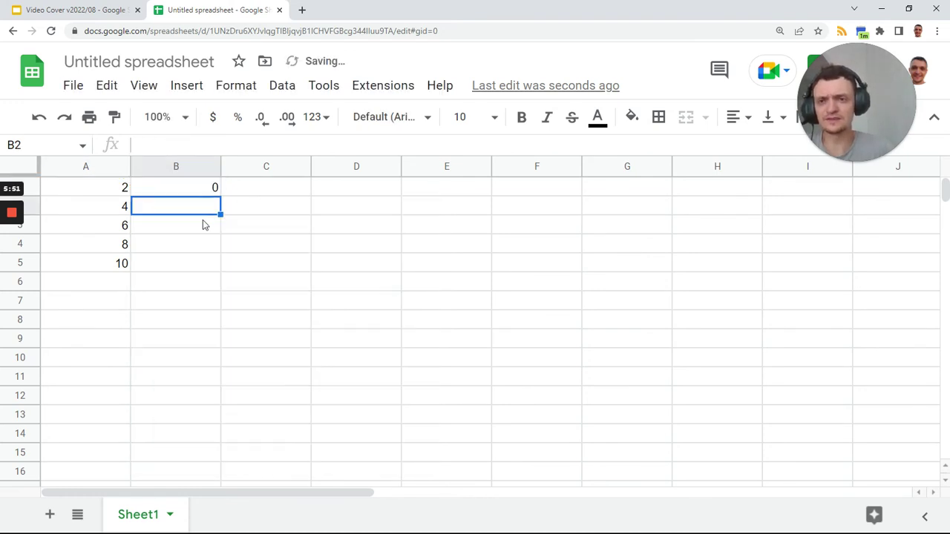
drag(197, 189, 193, 275)
key(ctrl+d)
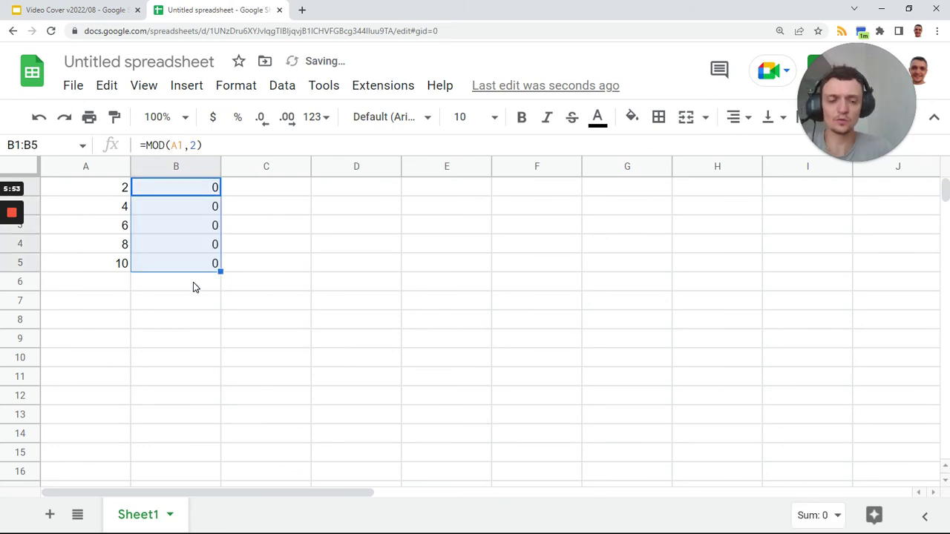
key(Delete)
Step: Change A1's SEQUENCE to nine rows with a step of 3
click(104, 195)
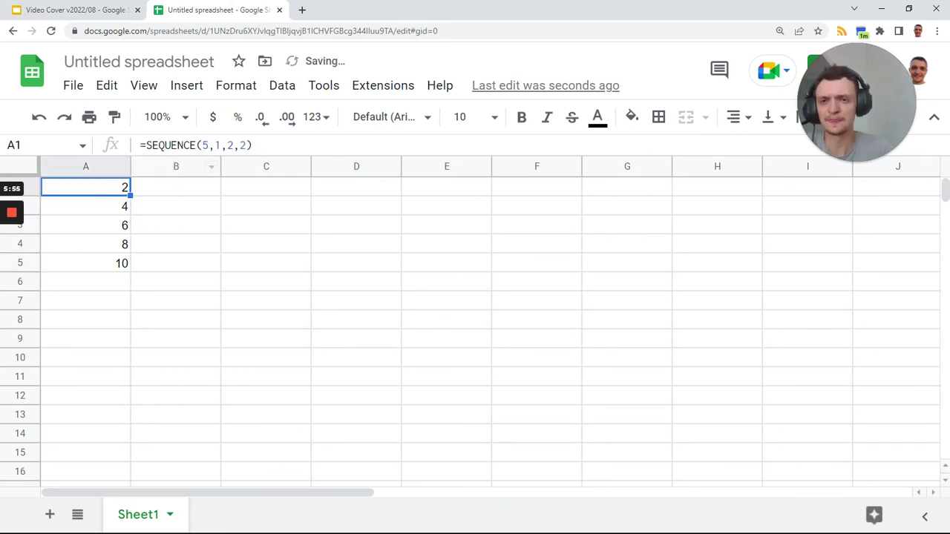
double_click(242, 145)
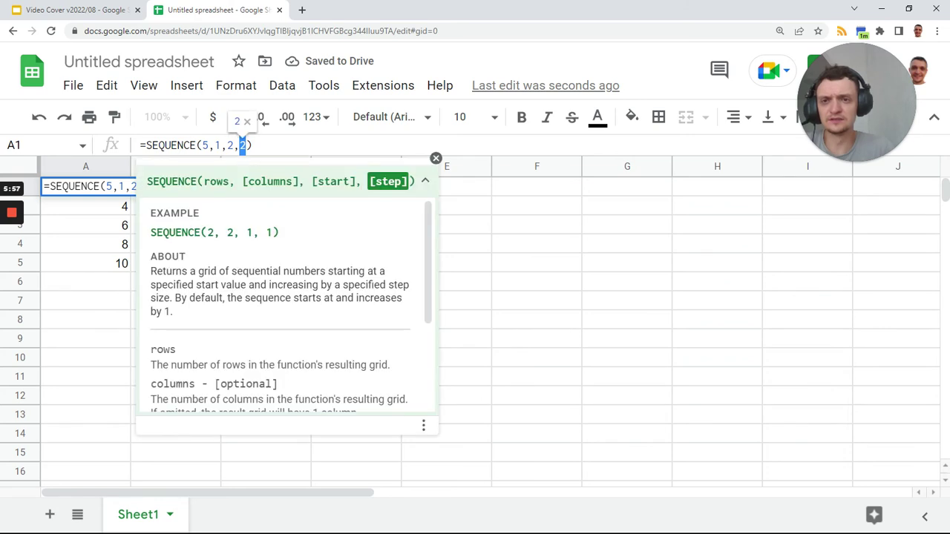
double_click(205, 145)
text(9)
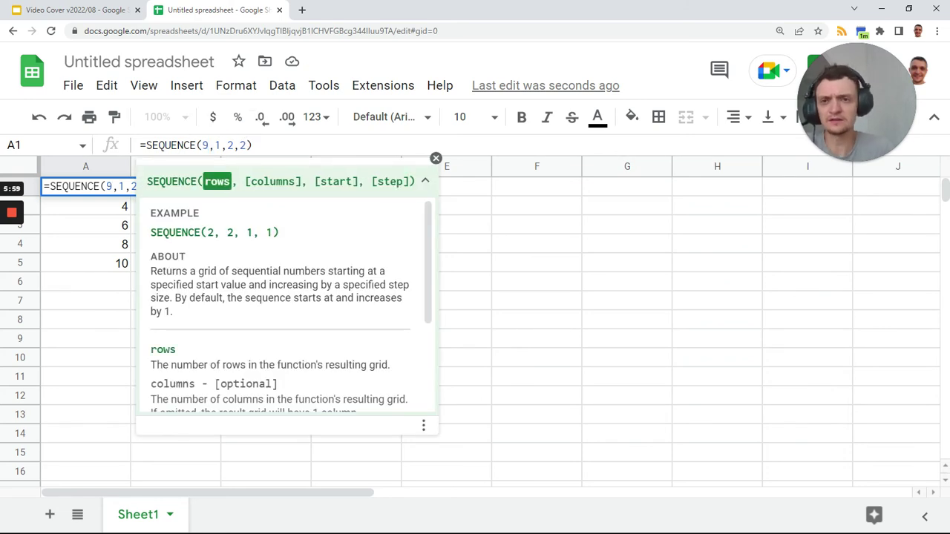
double_click(242, 145)
text(3)
key(Return)
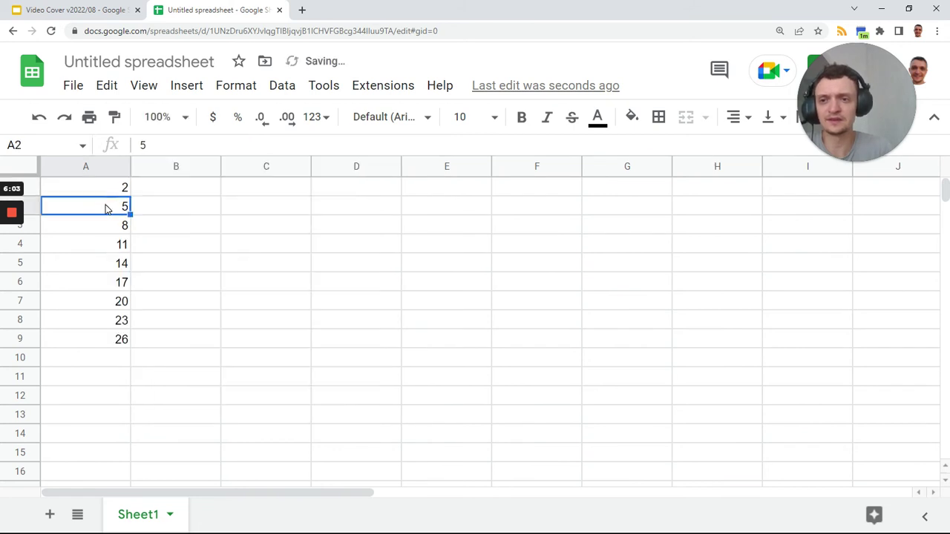
Step: Change the start value to 0, then confirm A2 shows 3 and A3 shows 6
click(116, 195)
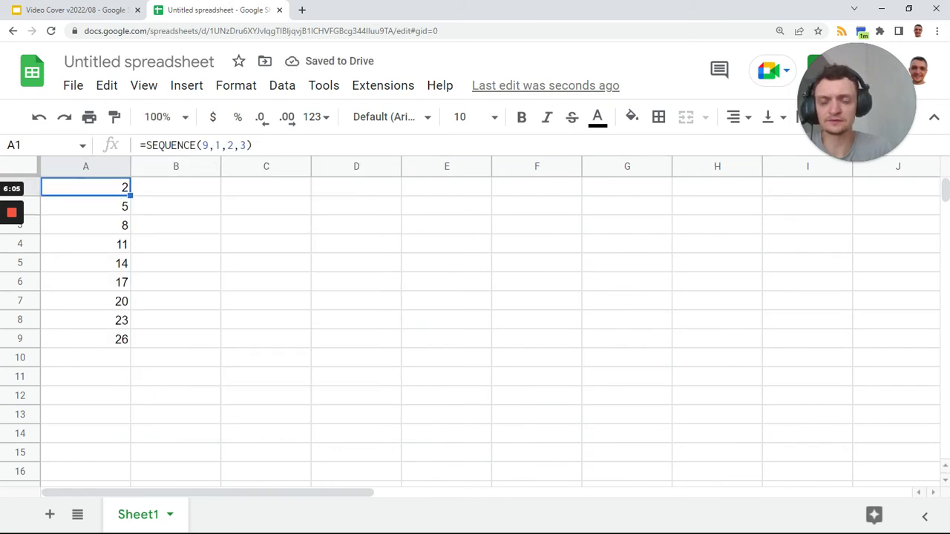
double_click(217, 146)
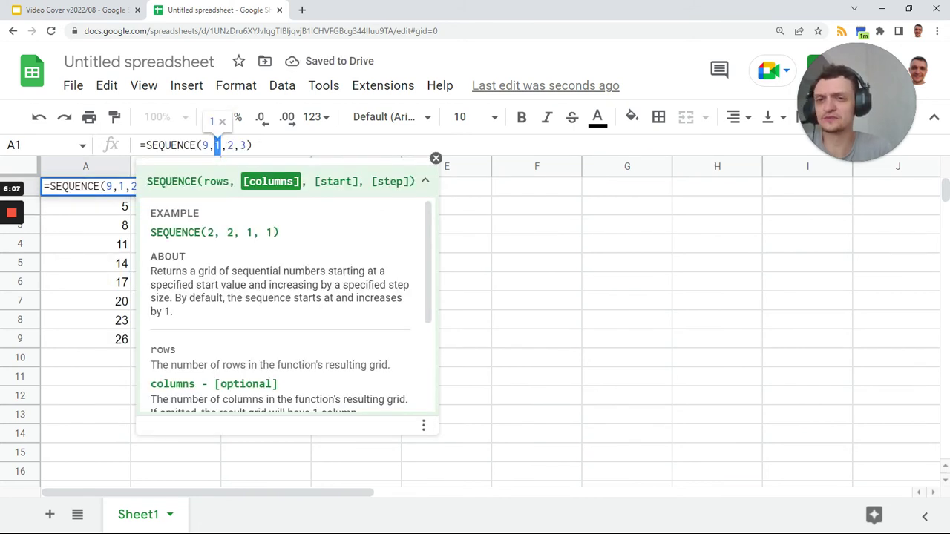
double_click(230, 145)
text(0)
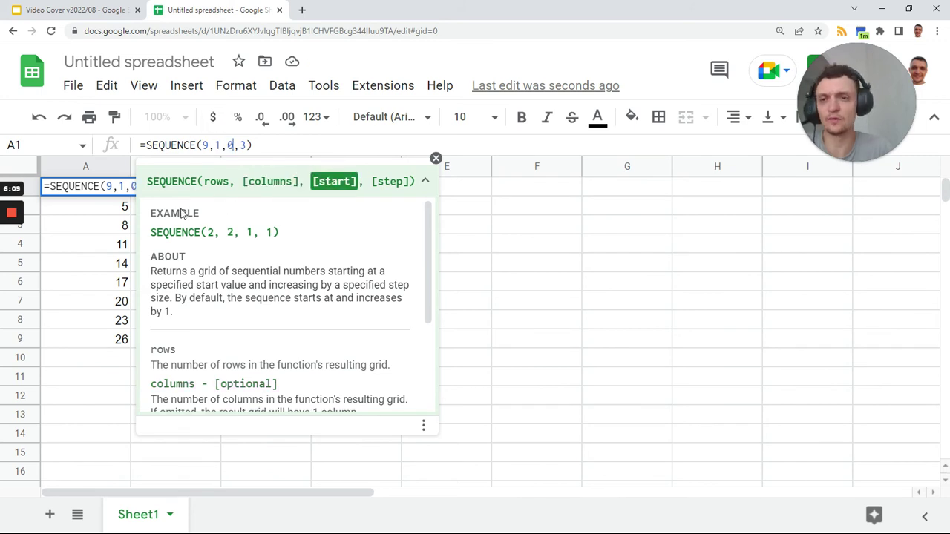
key(Return)
click(122, 190)
click(118, 209)
click(119, 229)
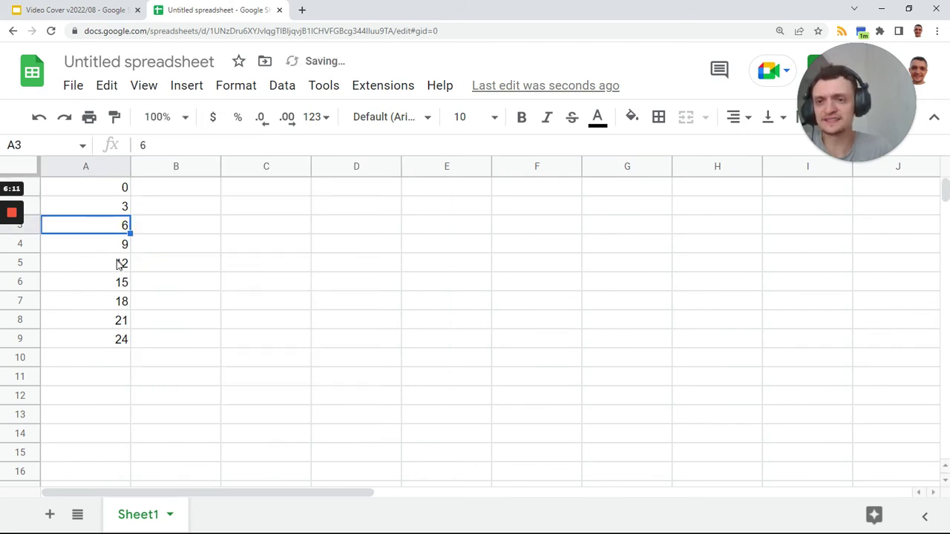
Step: Make the step -3 so A1:A9 counts down from 0 to -24, comparing sums
click(115, 194)
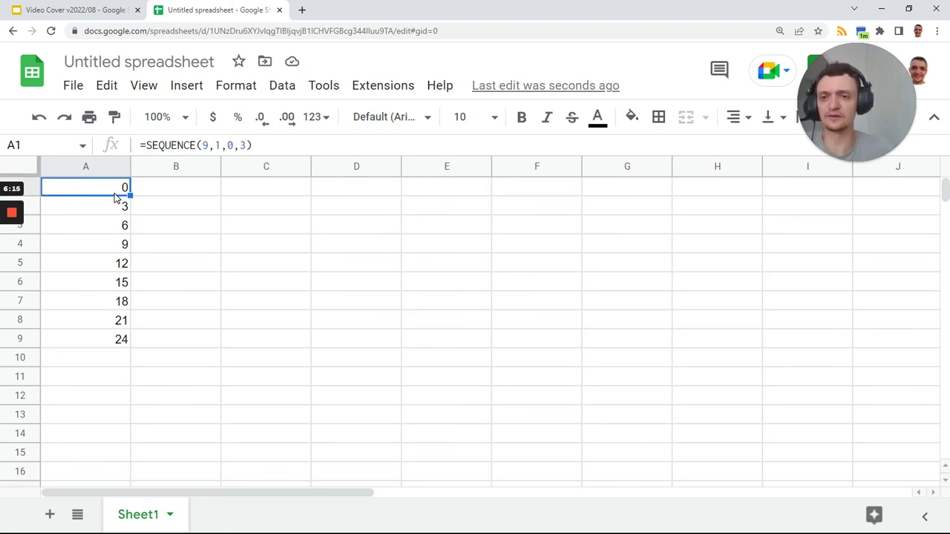
shift+click(124, 340)
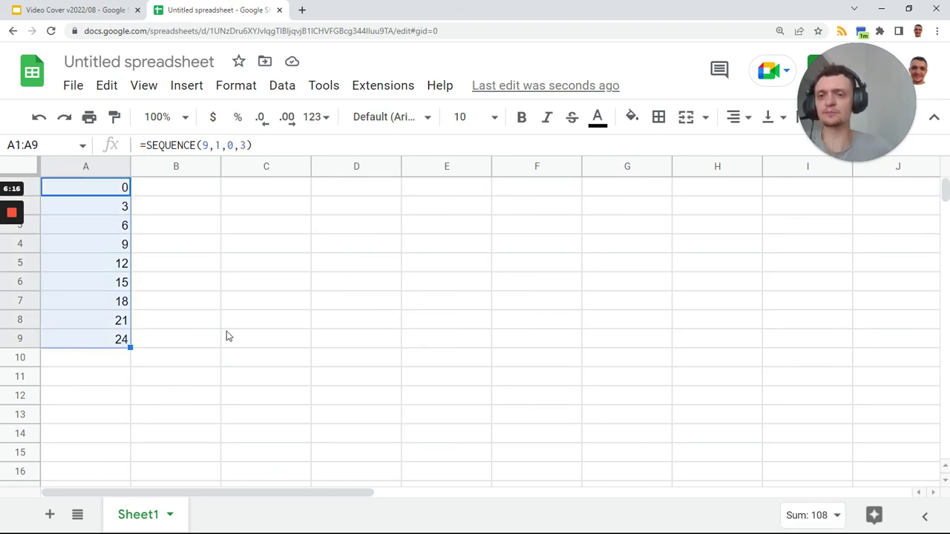
click(112, 191)
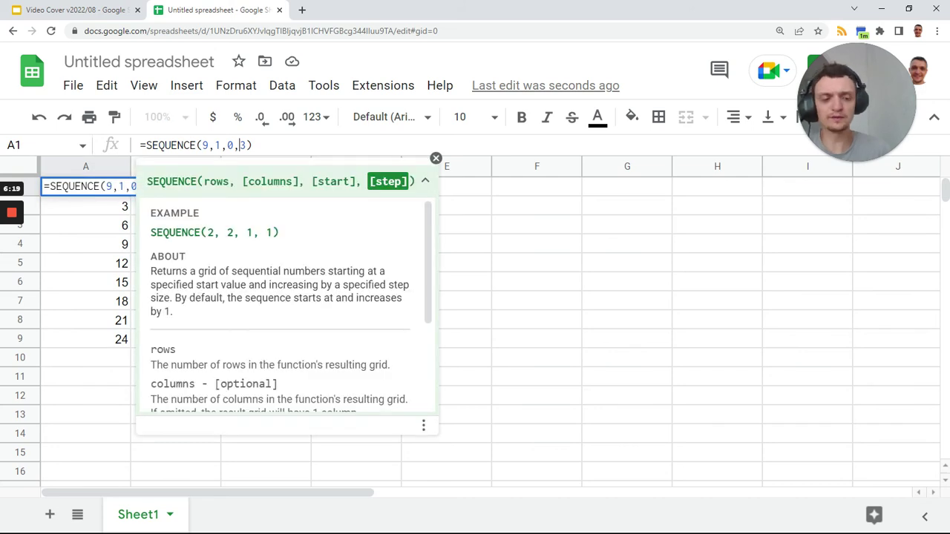
text(-)
key(Return)
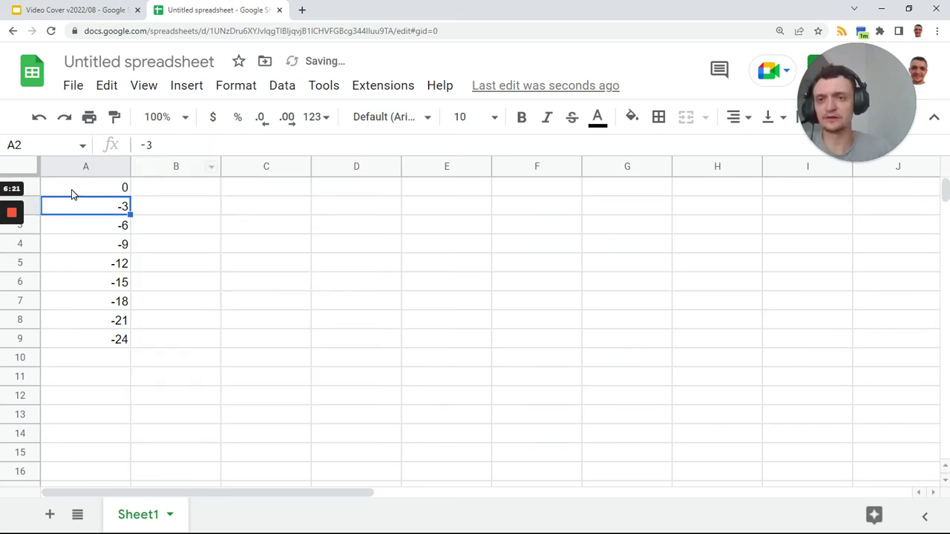
click(87, 187)
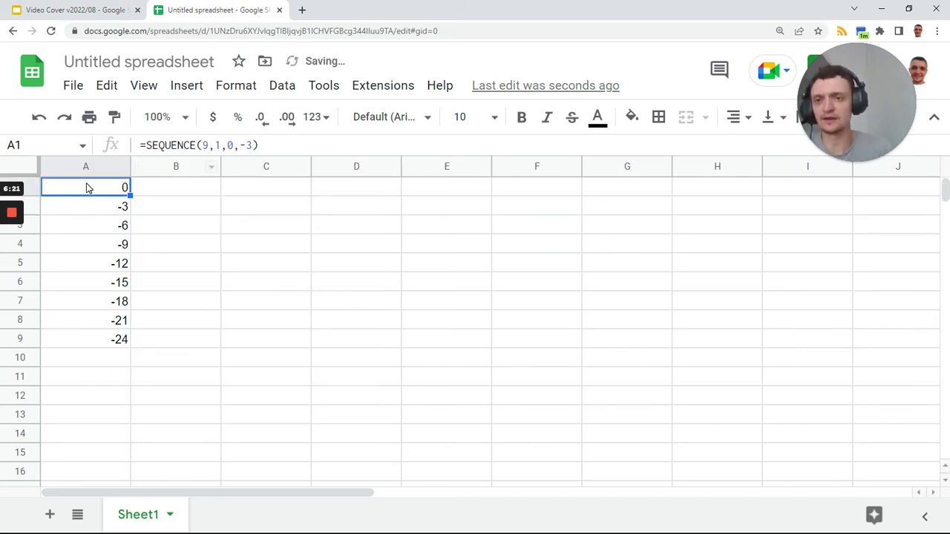
shift+click(116, 340)
click(110, 191)
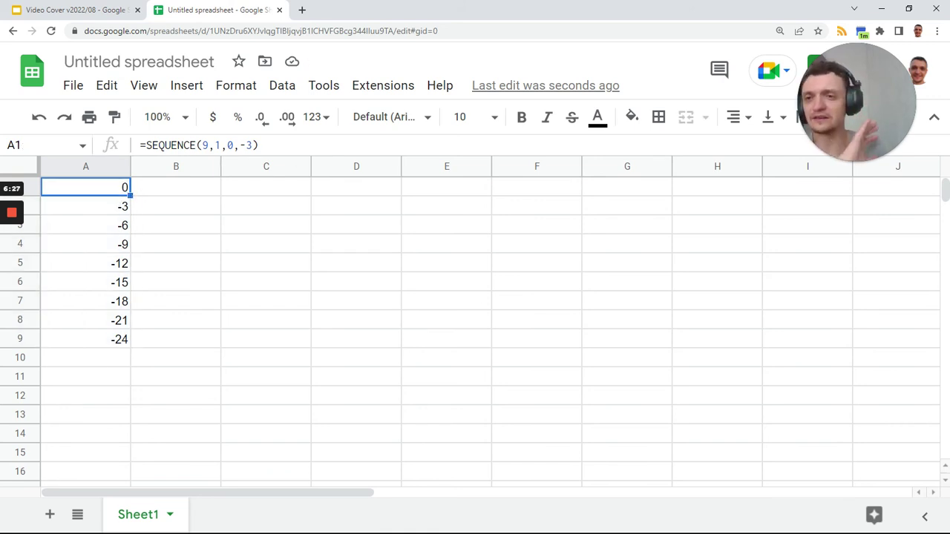
Step: Set A1's step to 1.5 and check the resulting values down column A
double_click(239, 145)
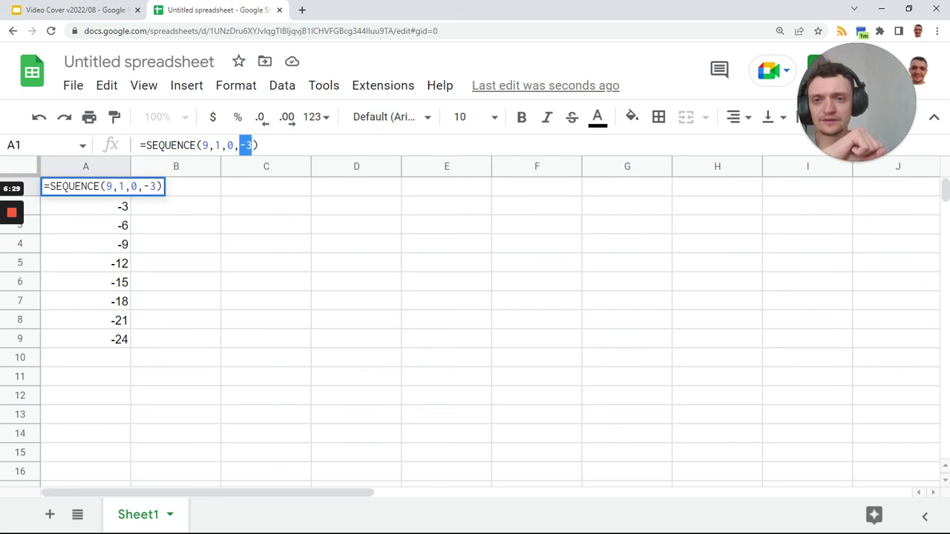
text(1.5)
key(Return)
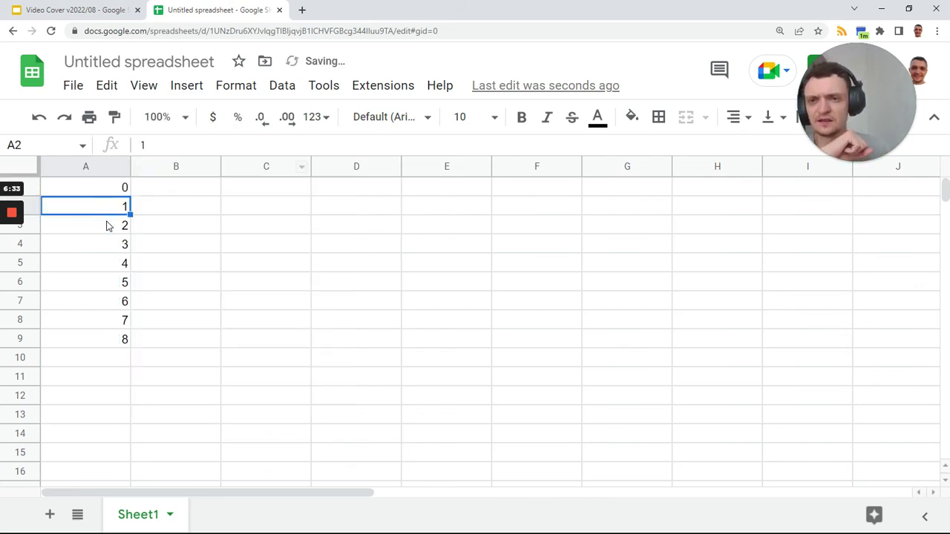
click(108, 225)
click(106, 246)
click(107, 284)
click(103, 320)
click(103, 339)
click(114, 190)
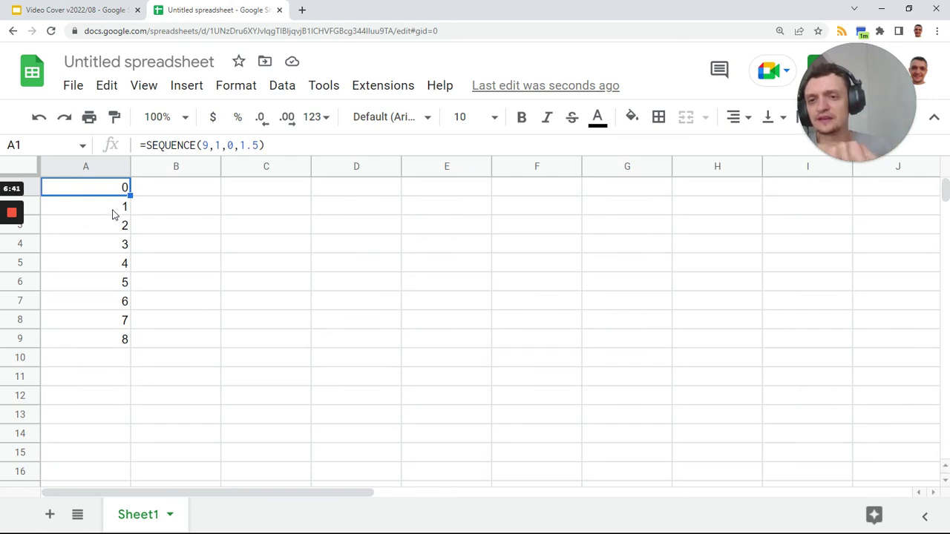
click(112, 211)
click(122, 187)
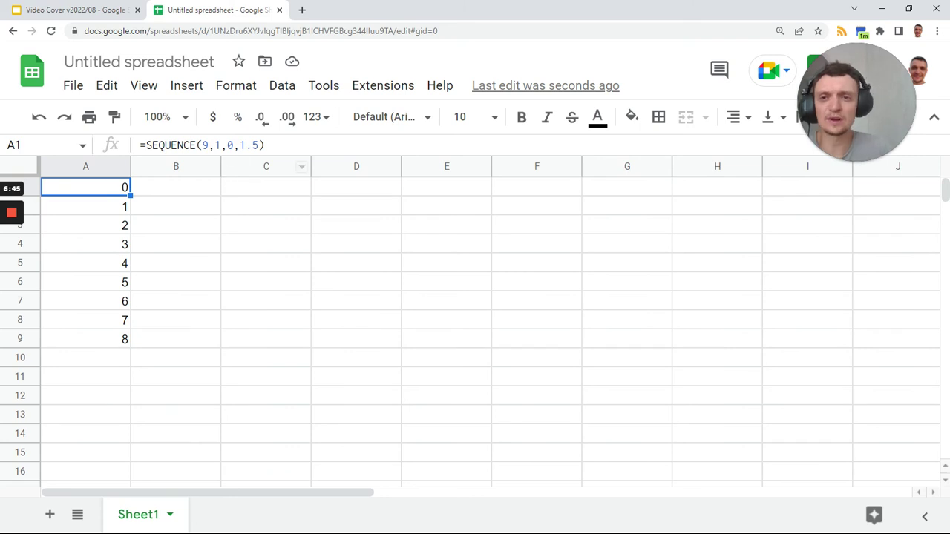
Step: Change the step to 1.9, then to 1.99999999999999
double_click(255, 145)
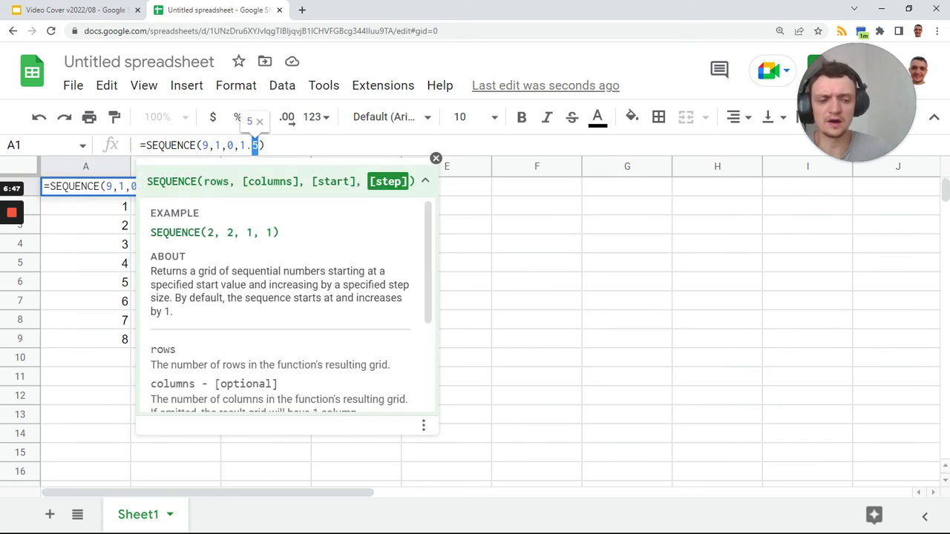
text(9)
key(Return)
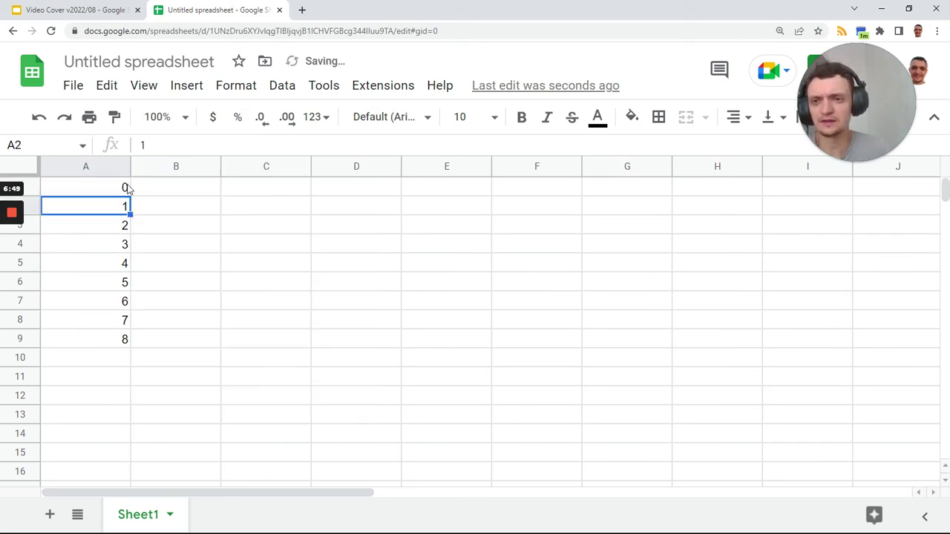
key(Up)
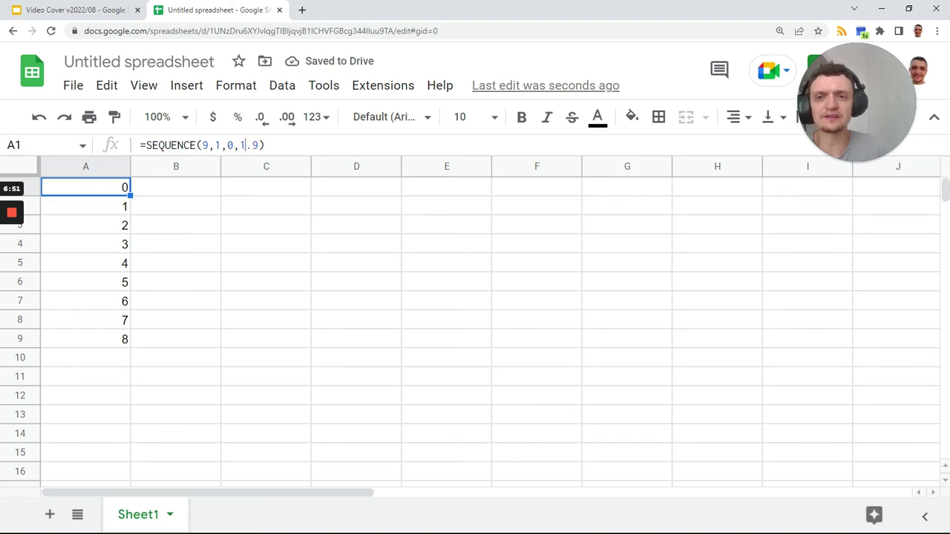
double_click(245, 145)
click(257, 145)
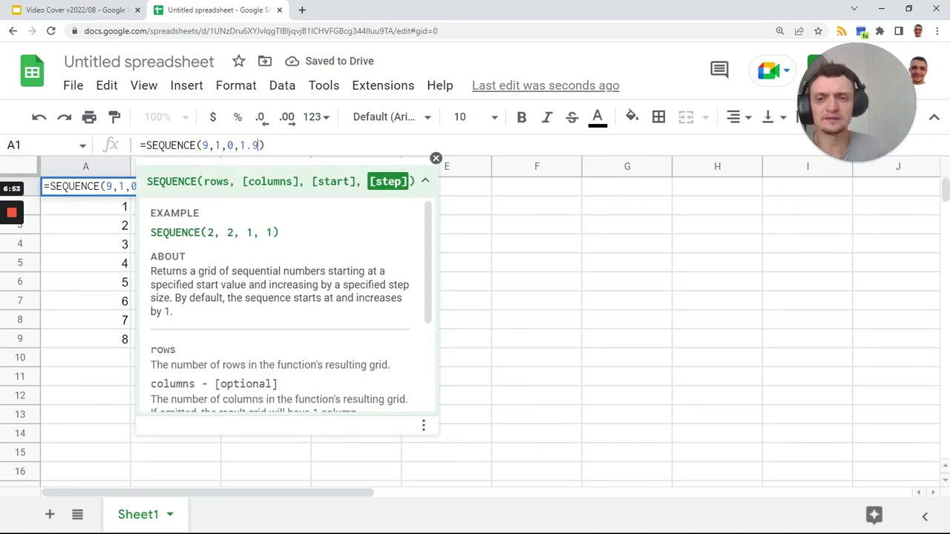
text(999999999999)
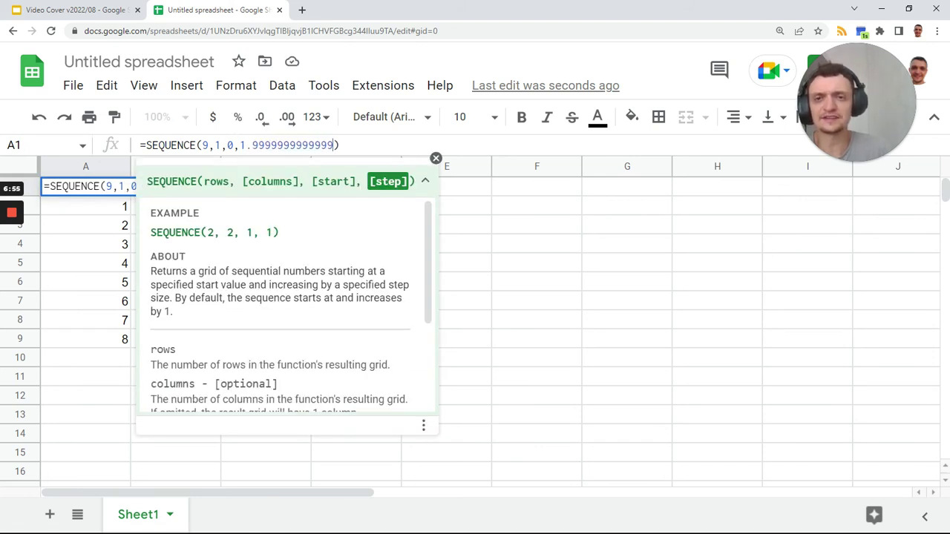
text(9)
key(Return)
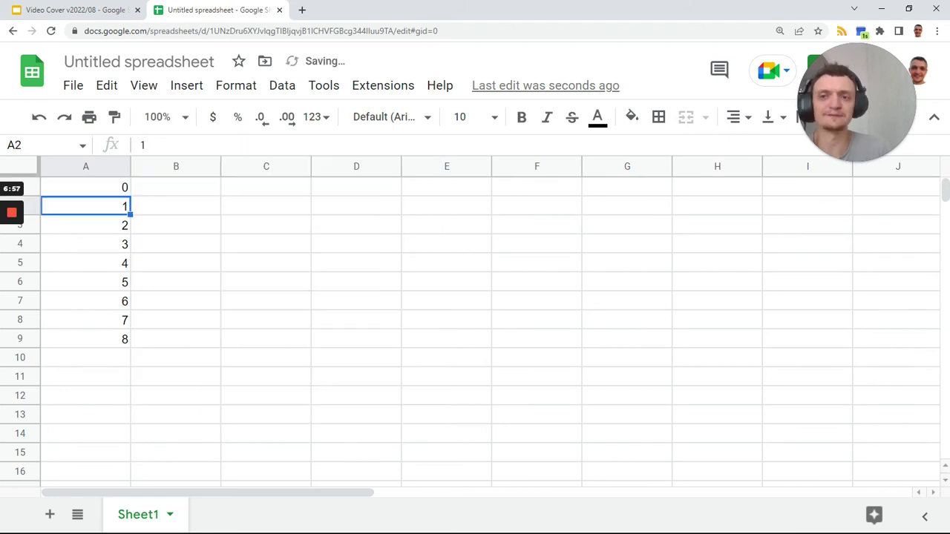
click(93, 188)
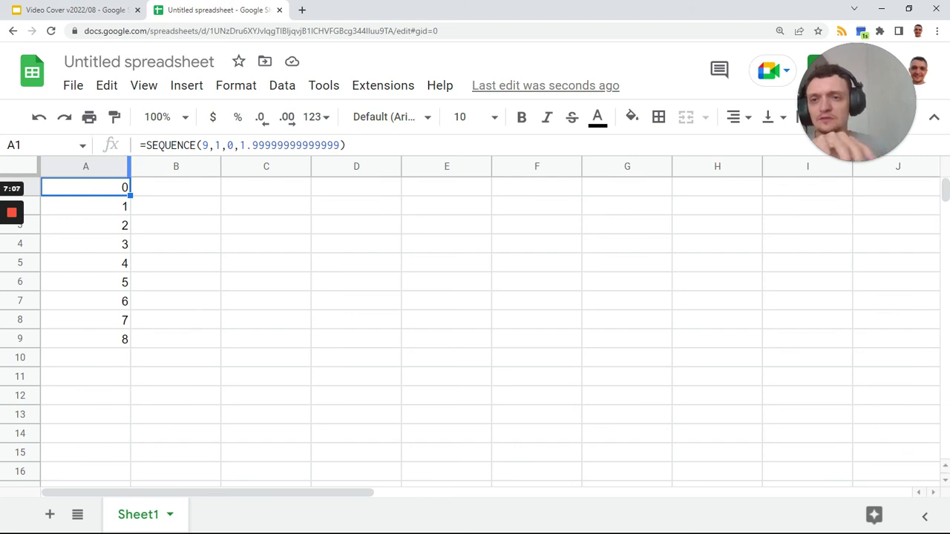
Step: Set the step back to 1 and append *1.5 to the SEQUENCE formula
drag(239, 144, 340, 145)
text(1)
key(Return)
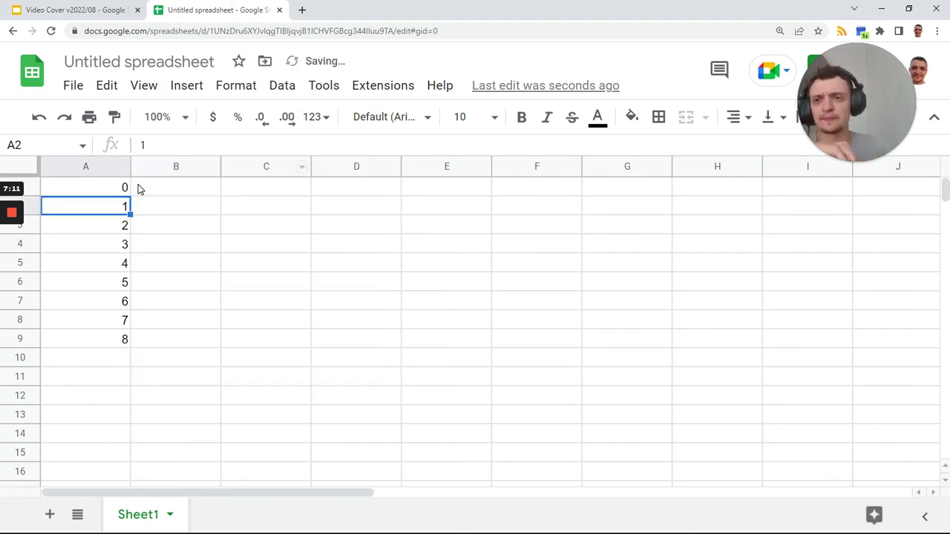
click(128, 189)
click(252, 145)
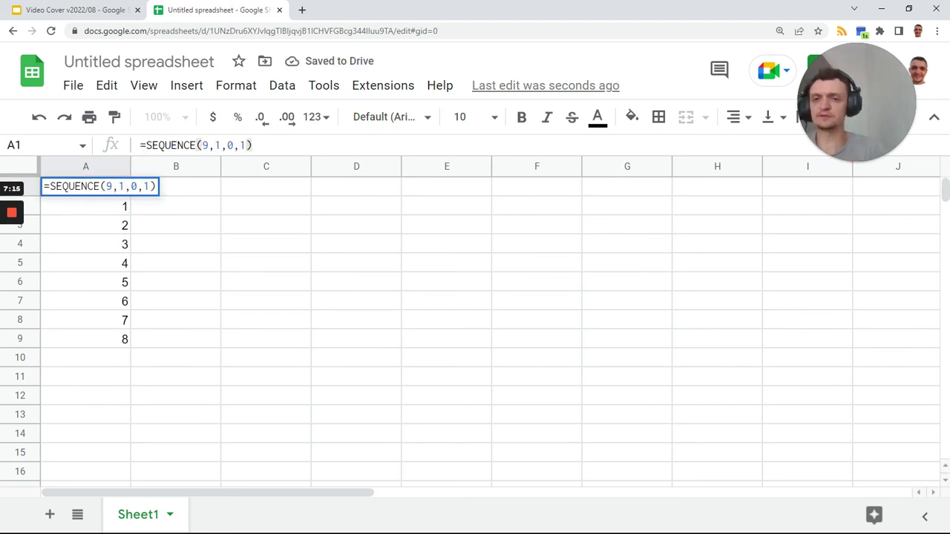
text(*1.5)
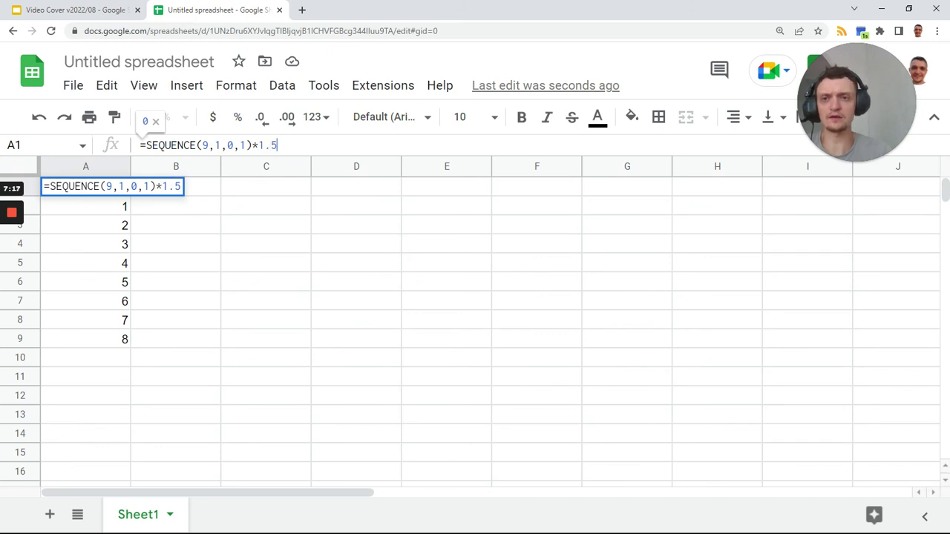
key(Return)
Step: Wrap the formula in ArrayFormula using Ctrl+Shift+Enter
click(102, 187)
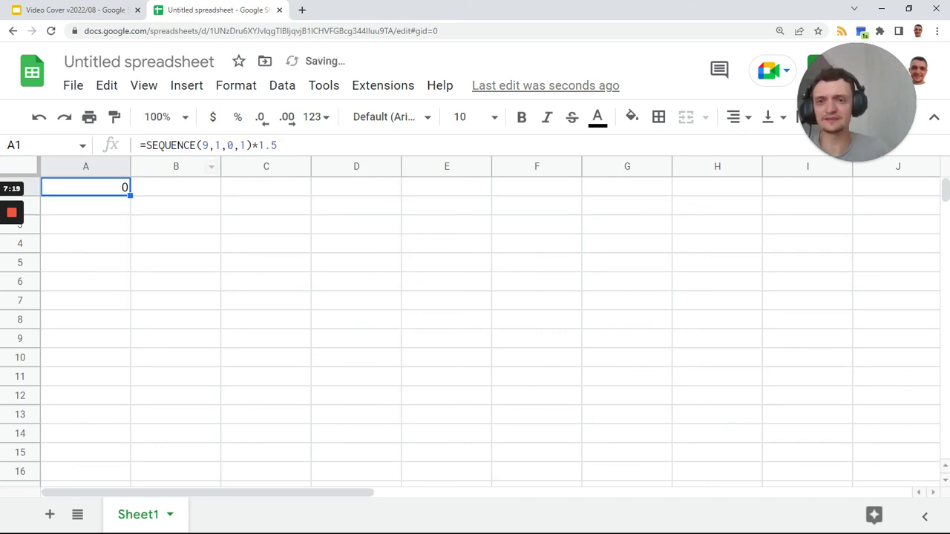
key(F2)
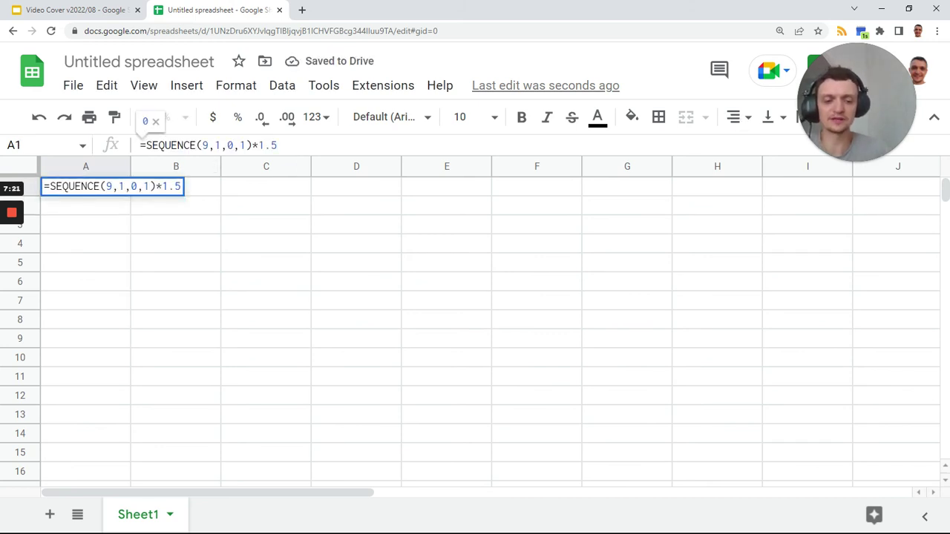
key(ctrl+shift+Return)
key(Return)
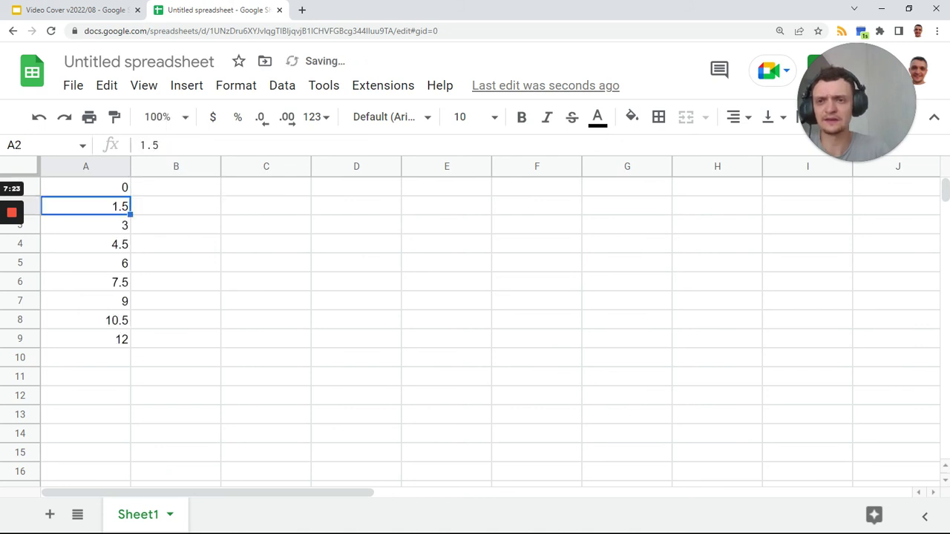
click(87, 190)
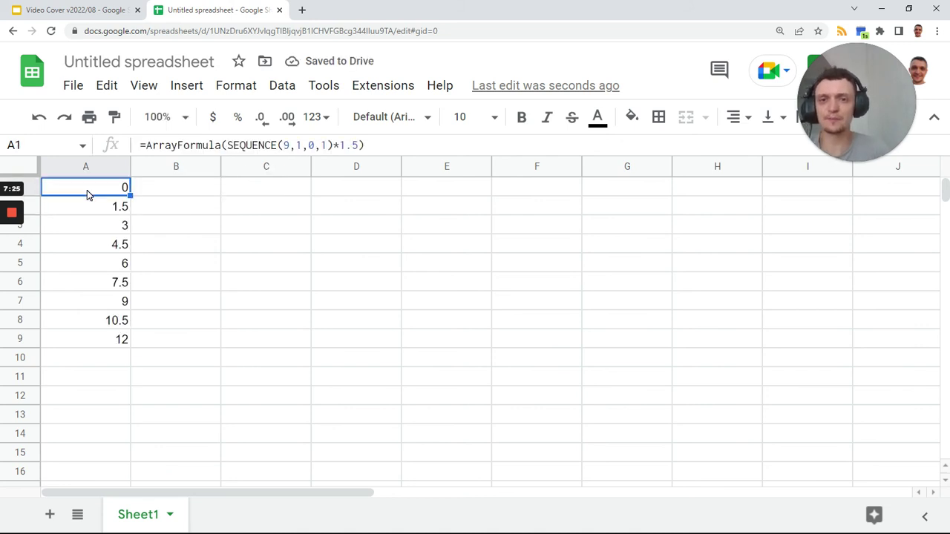
drag(359, 145, 333, 145)
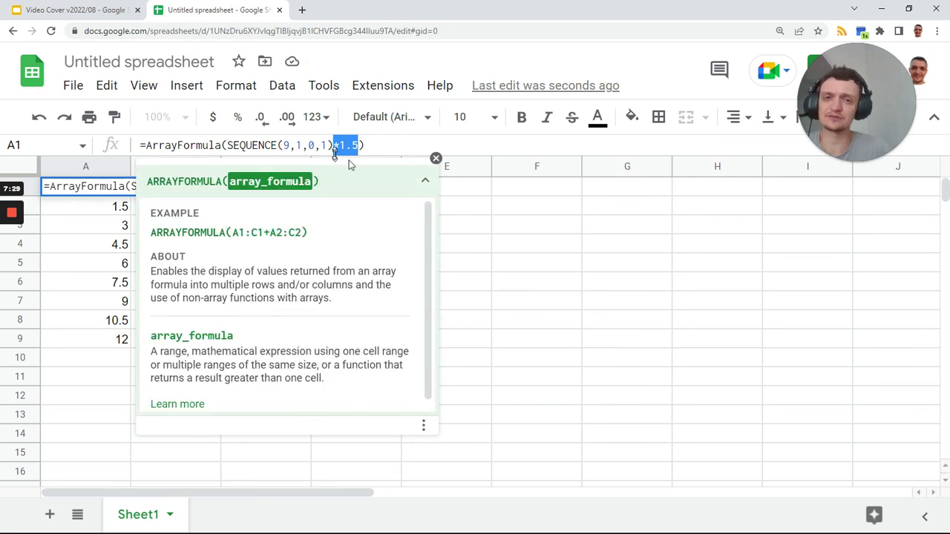
key(Tab)
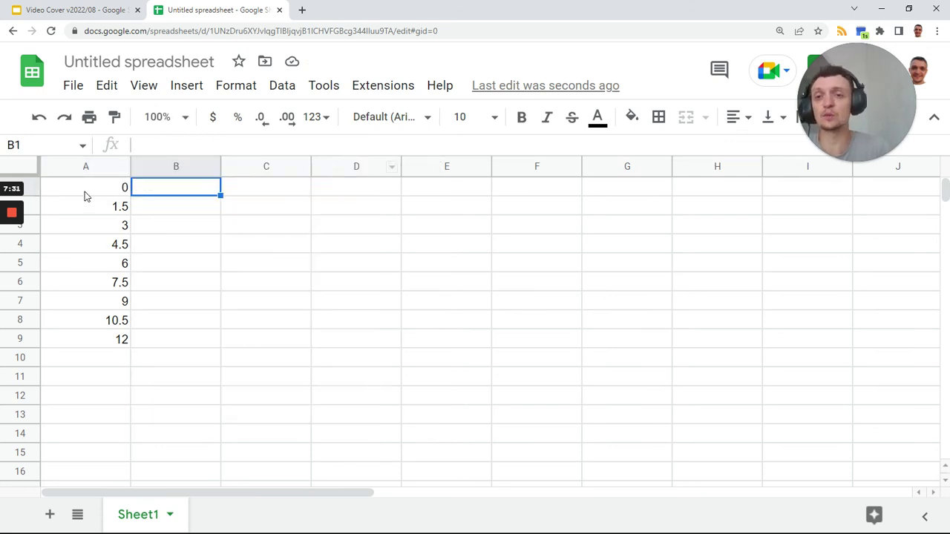
Step: Check that A1:A9 now lists 0 to 12 in steps of 1.5
click(85, 193)
click(104, 211)
click(99, 226)
click(99, 249)
click(98, 268)
click(96, 286)
click(99, 336)
click(106, 191)
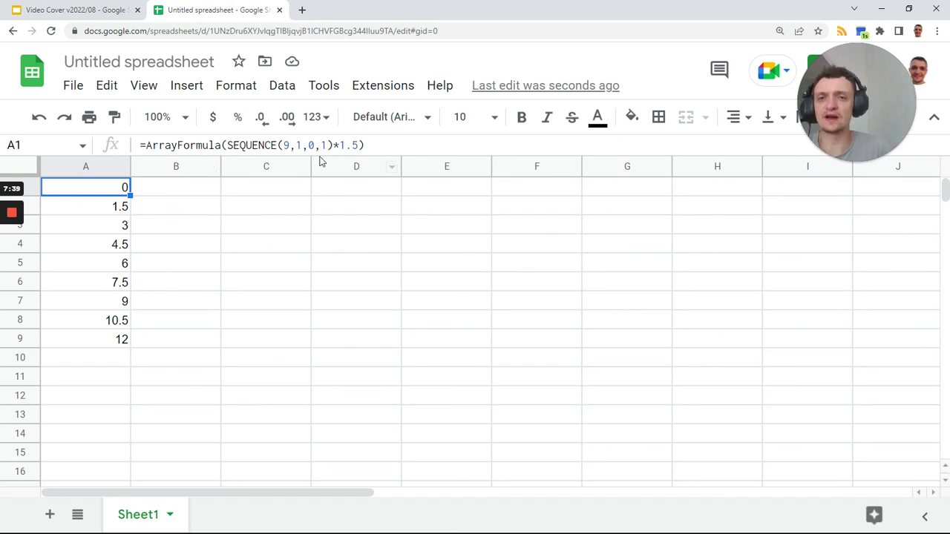
Step: Replace *1.5 with ^2 for squares 0 to 64, then select A1:A9 to see the sum
double_click(349, 146)
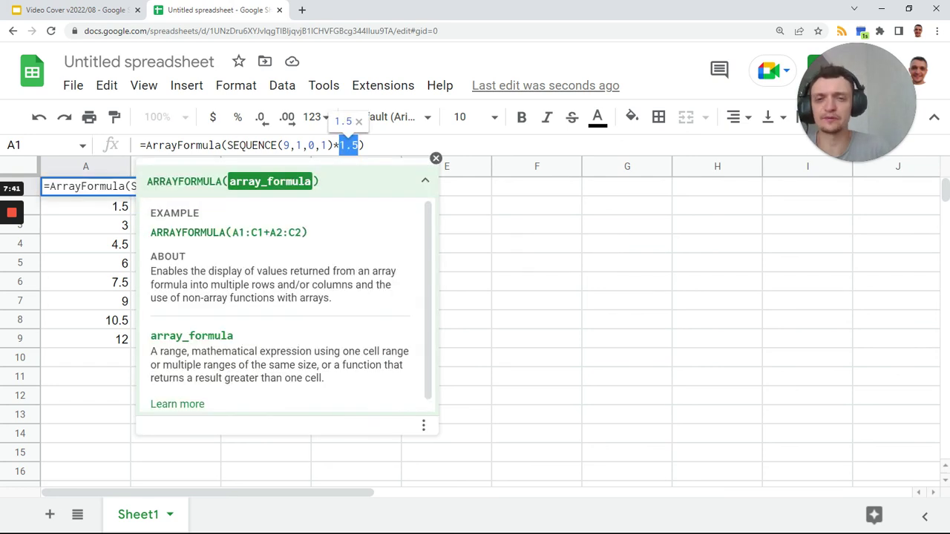
drag(333, 146, 359, 145)
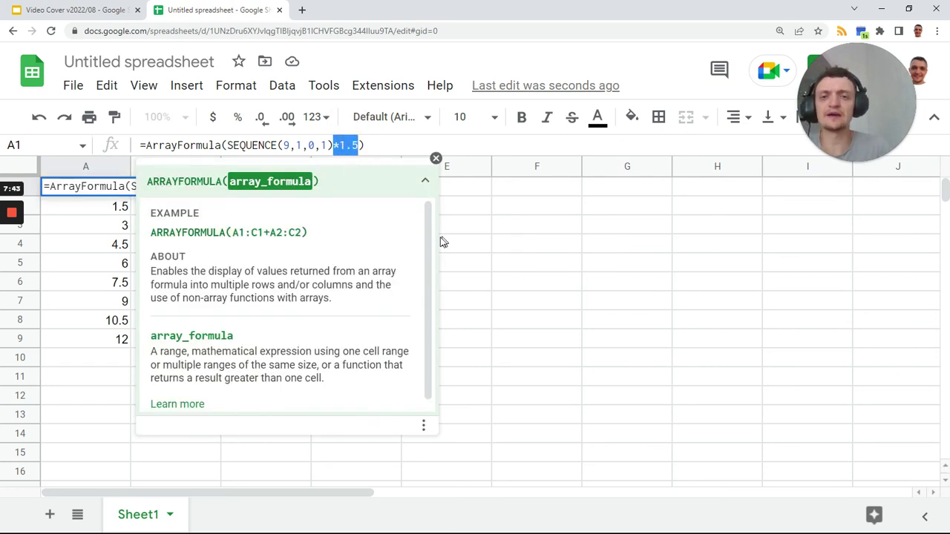
key(Tab)
click(93, 191)
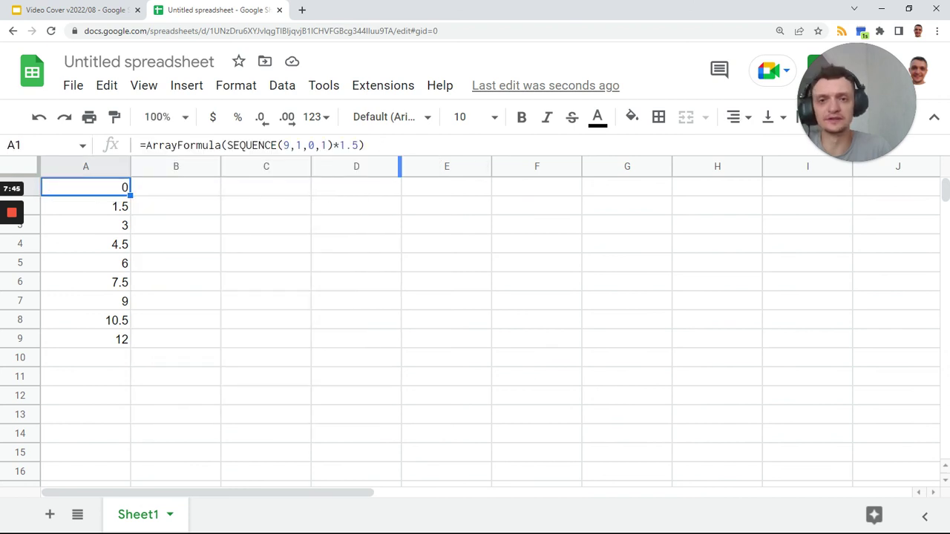
drag(333, 146, 359, 146)
text(^)
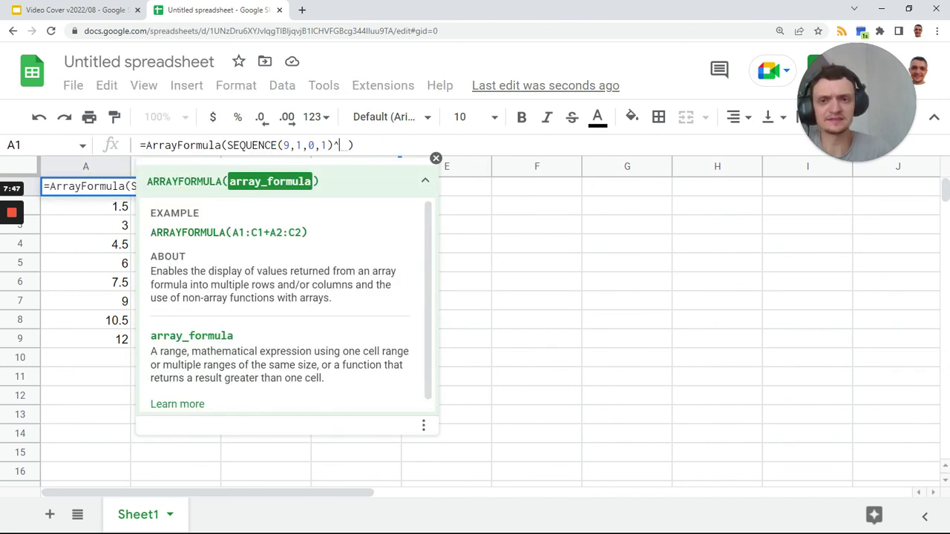
text(2)
key(Return)
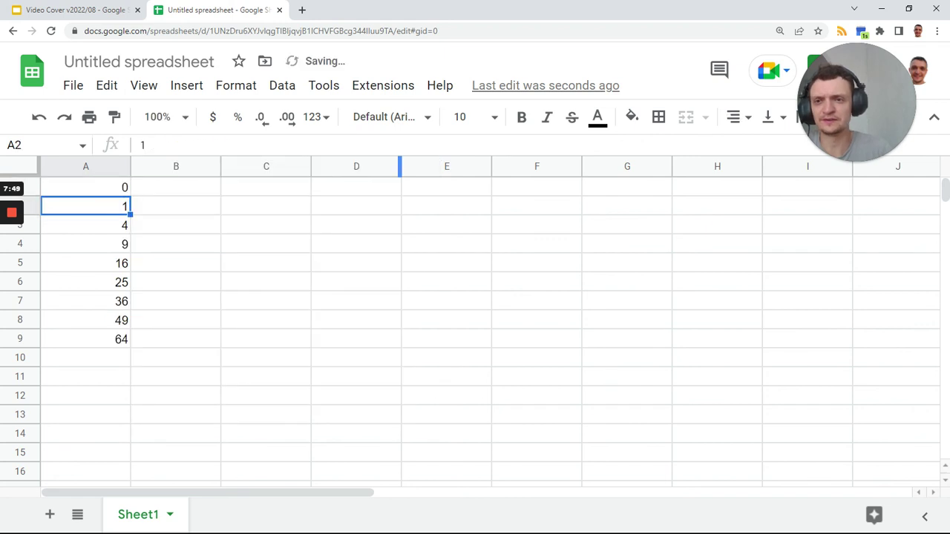
drag(109, 190, 128, 339)
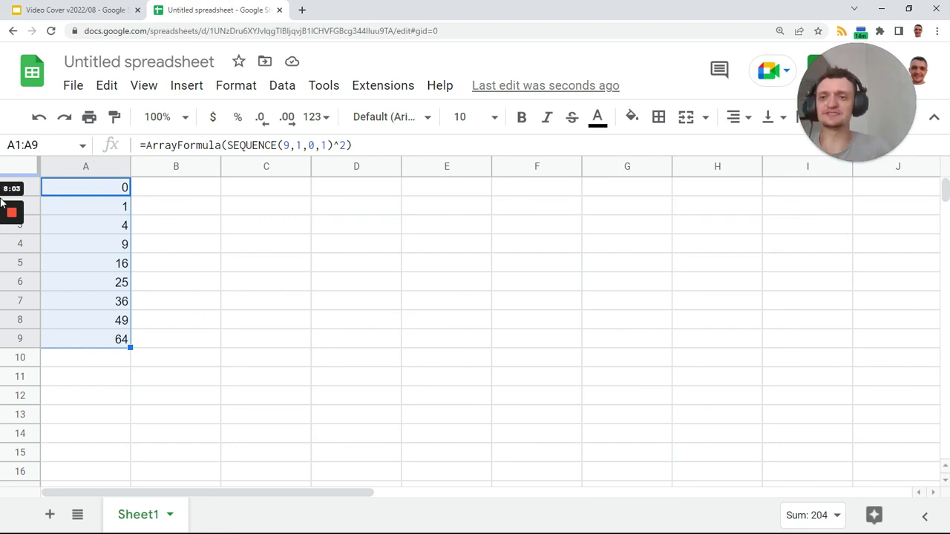
click(12, 261)
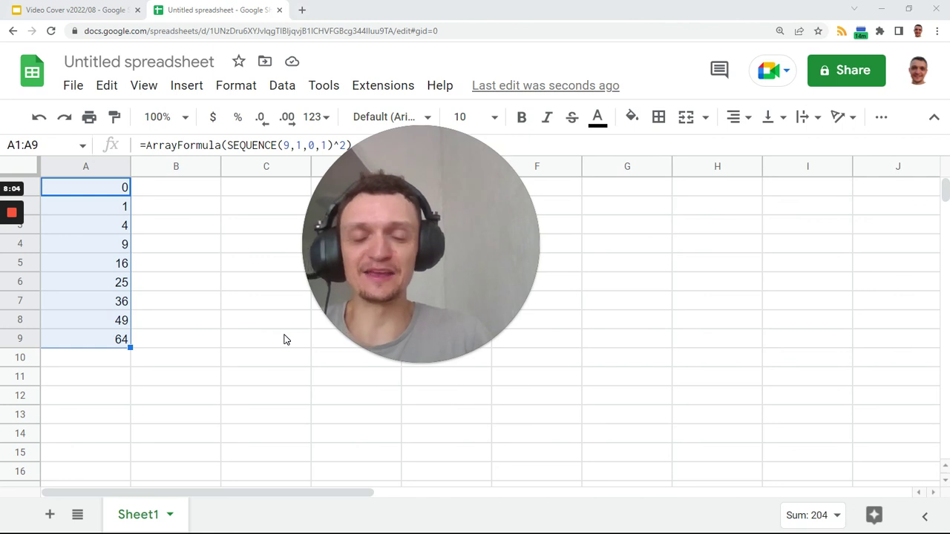